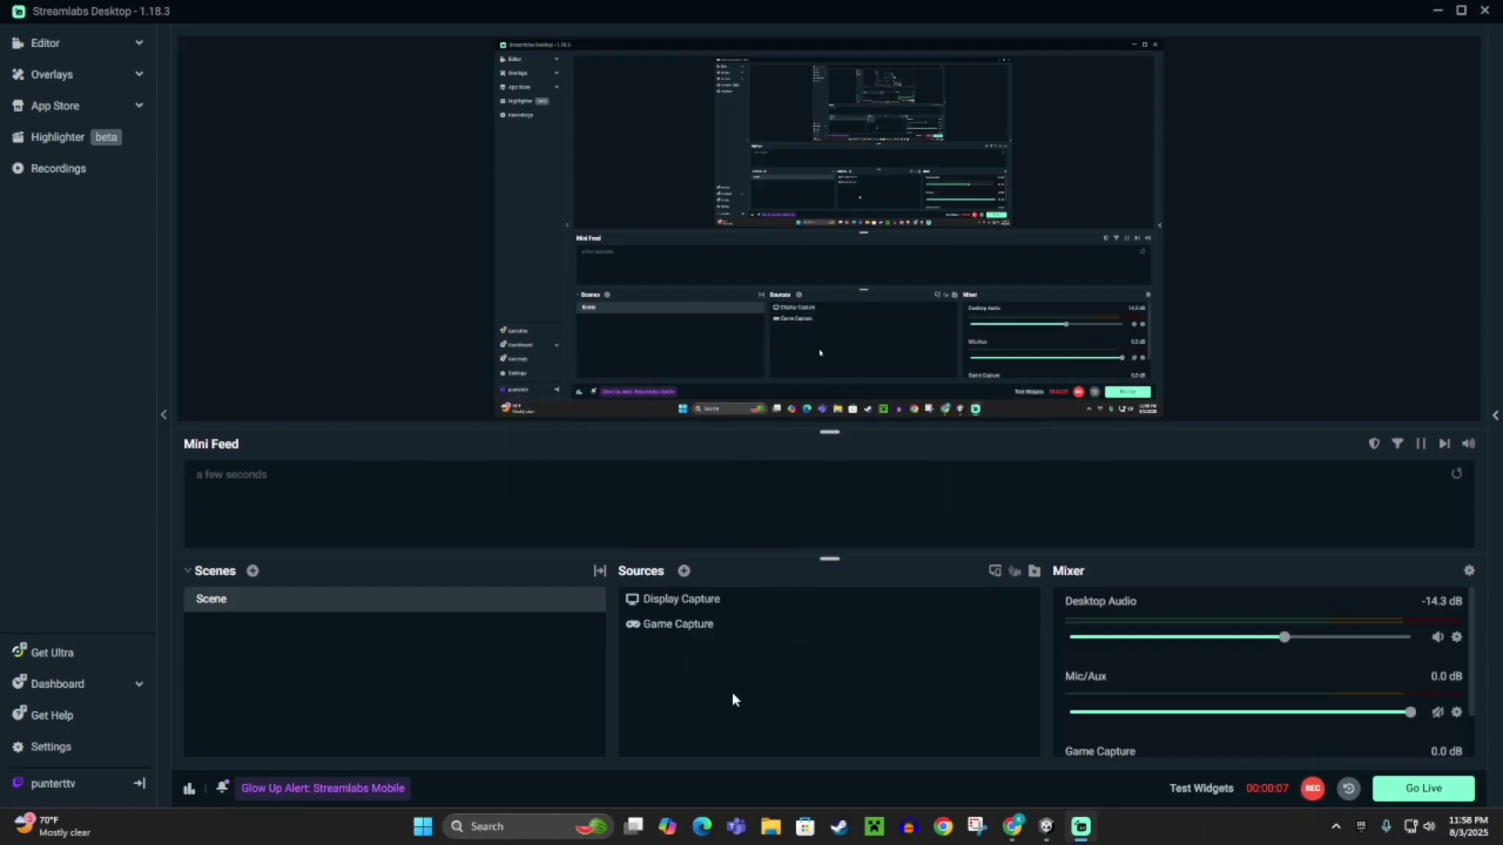
Switch from Streamlabs Desktop to the KeyPad Google Doc in Chrome.
click(1012, 826)
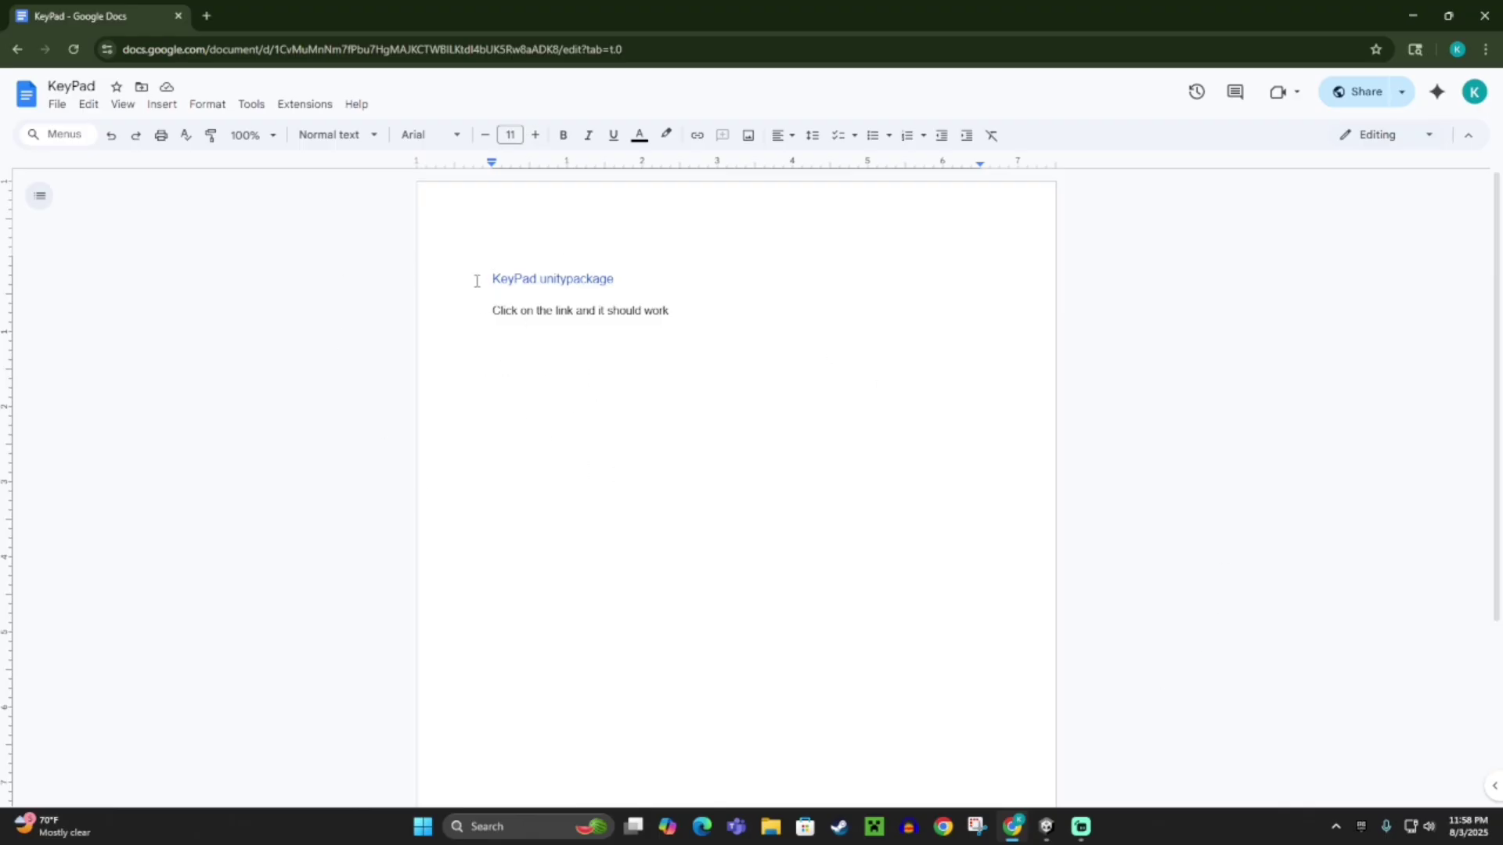
Follow the KeyPad unitypackage download link in the document.
click(541, 279)
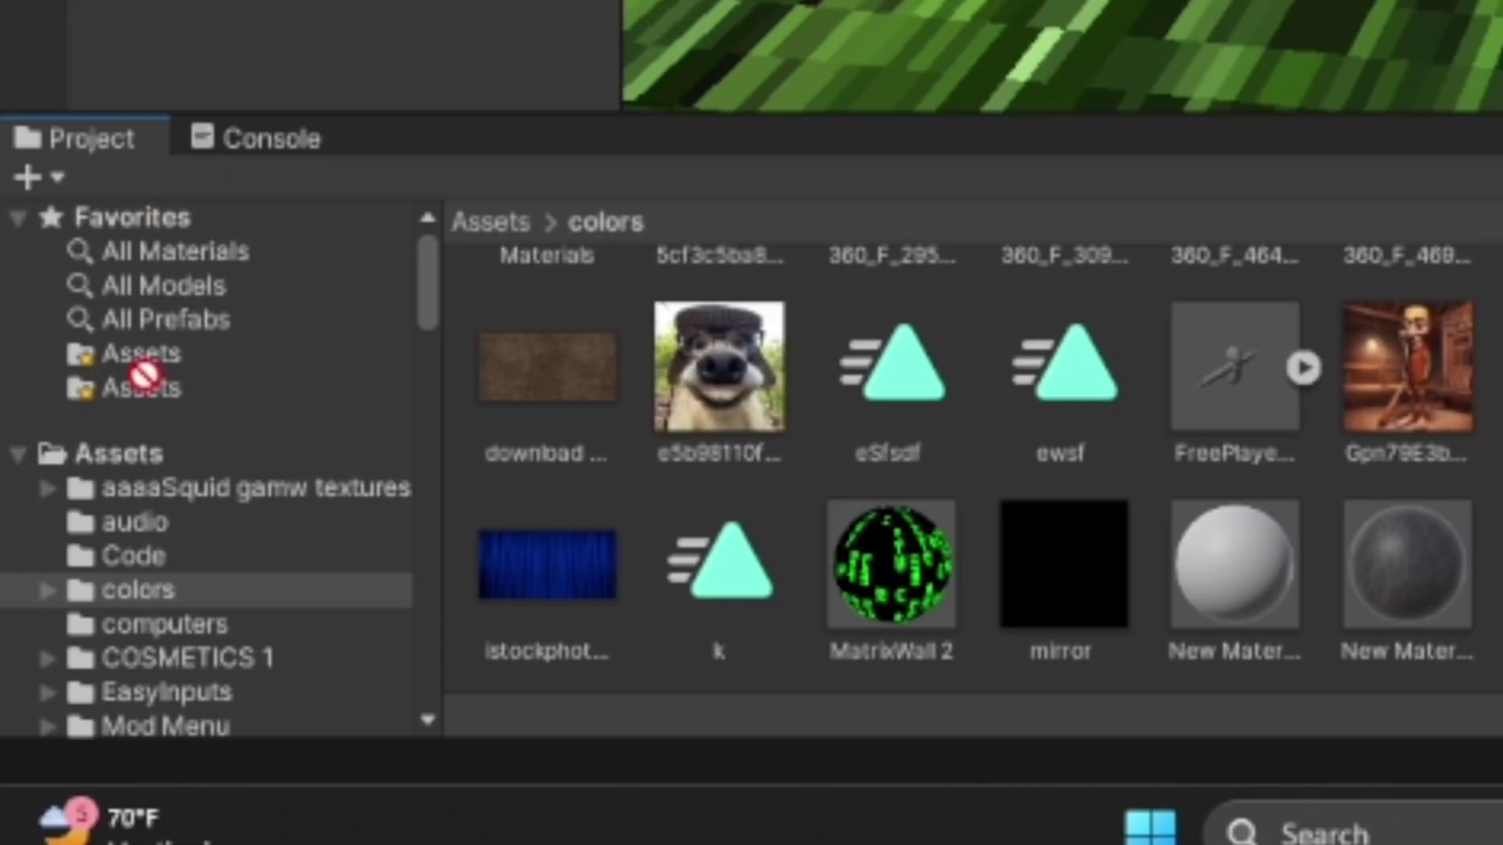
Drop the downloaded KeyPad .unitypackage into Assets and import all of its items.
drag(144, 380, 126, 452)
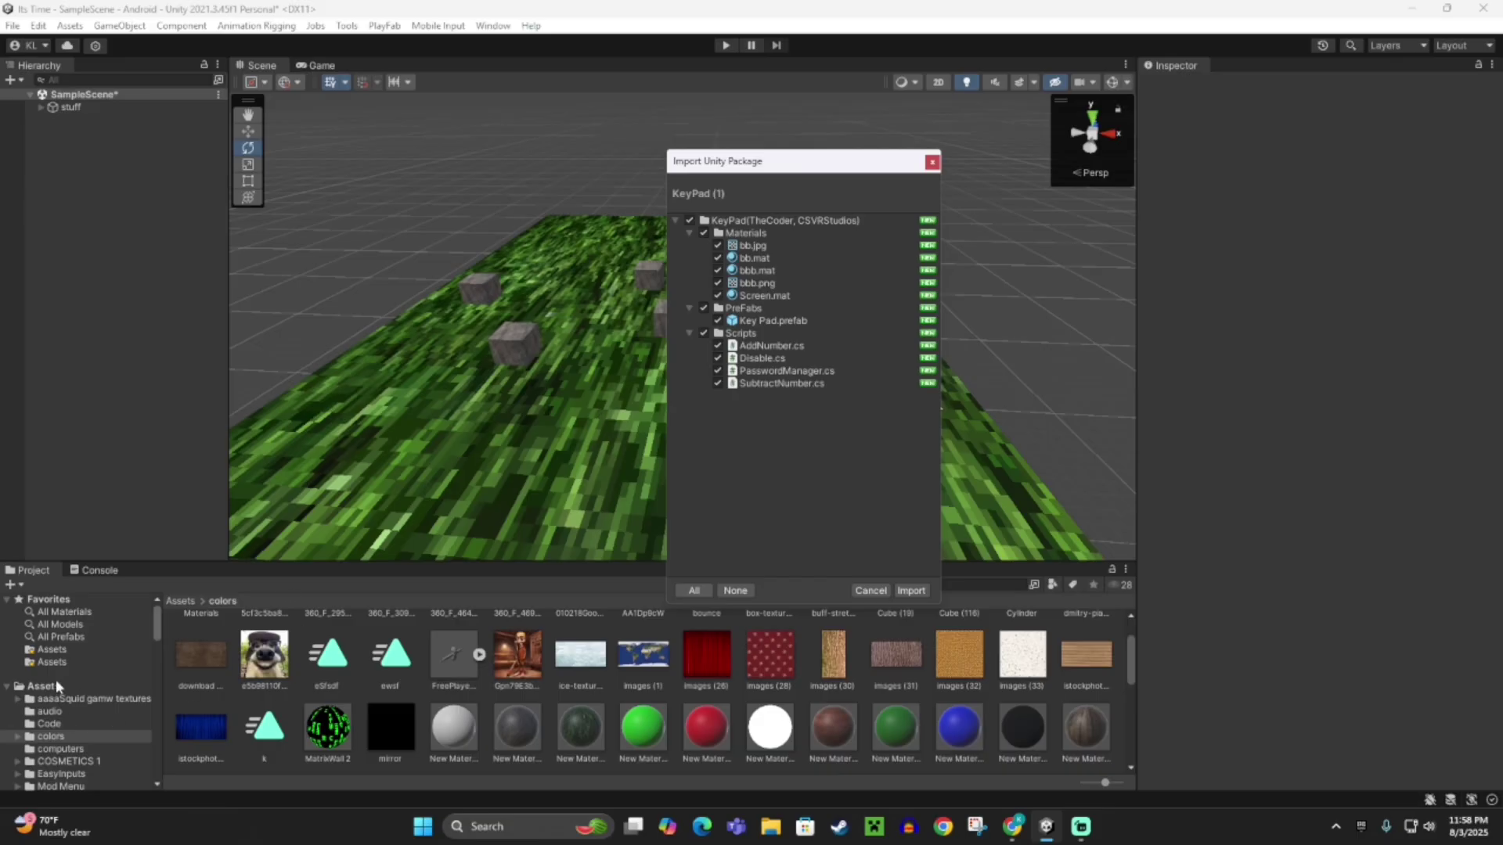
click(55, 681)
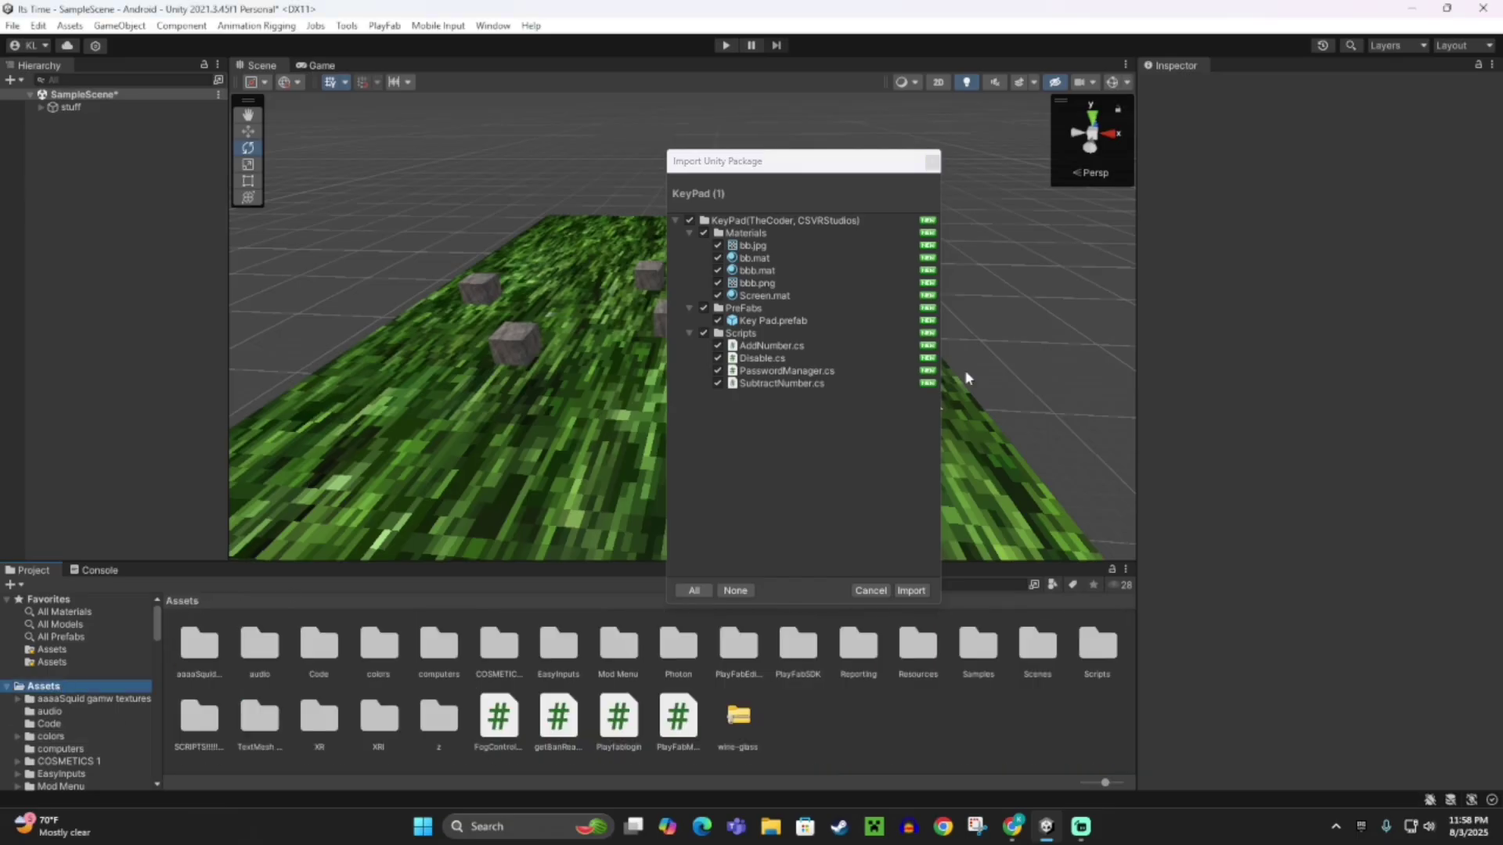
drag(759, 161, 708, 161)
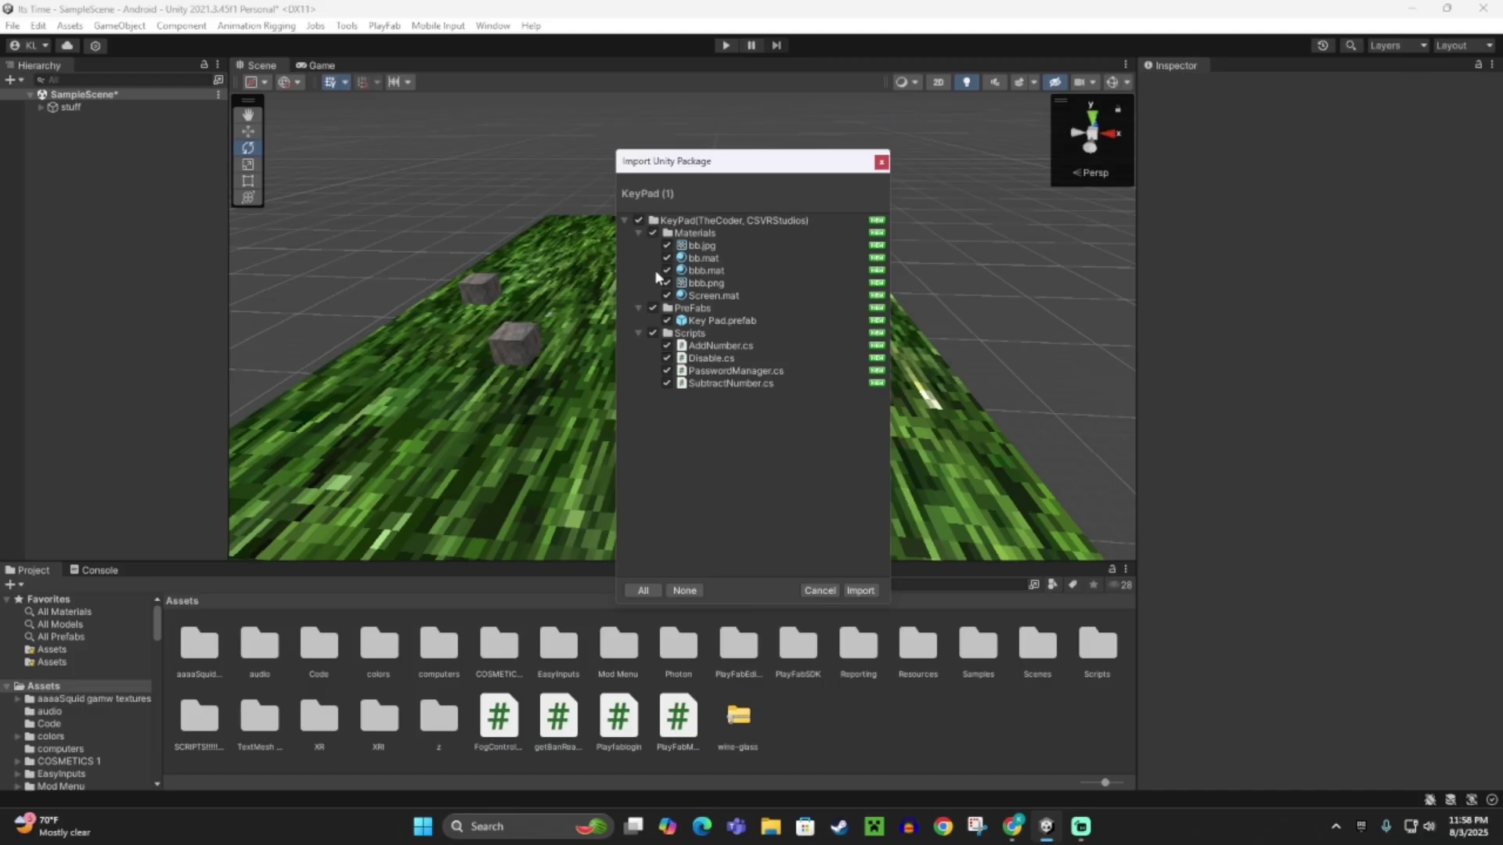
click(863, 592)
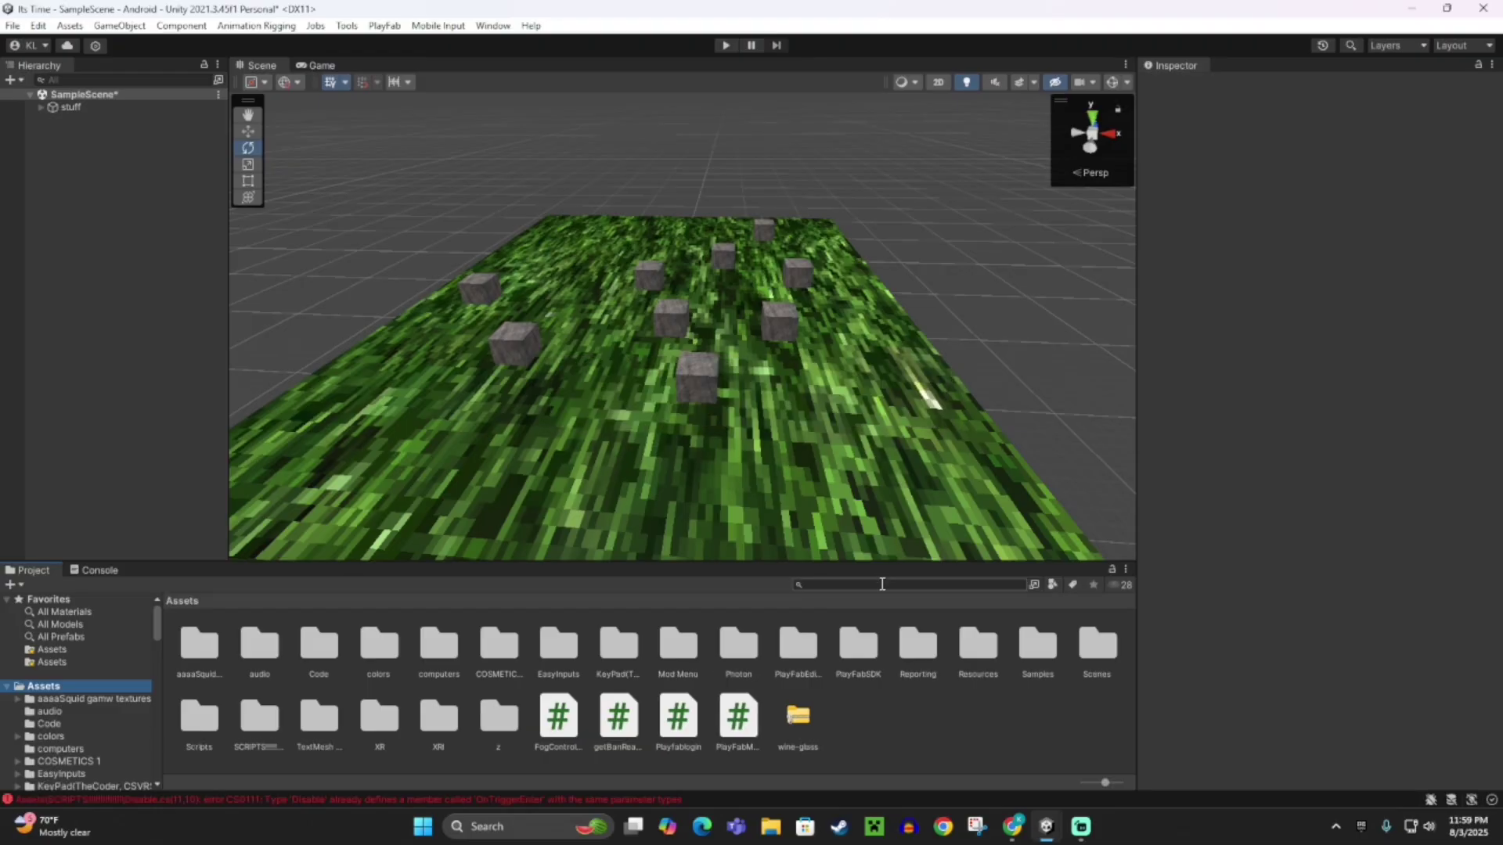
Search the Project panel for 'key' and open the KeyPad > PreFabs folder.
alt+drag(637, 420, 866, 353)
click(833, 584)
text(key)
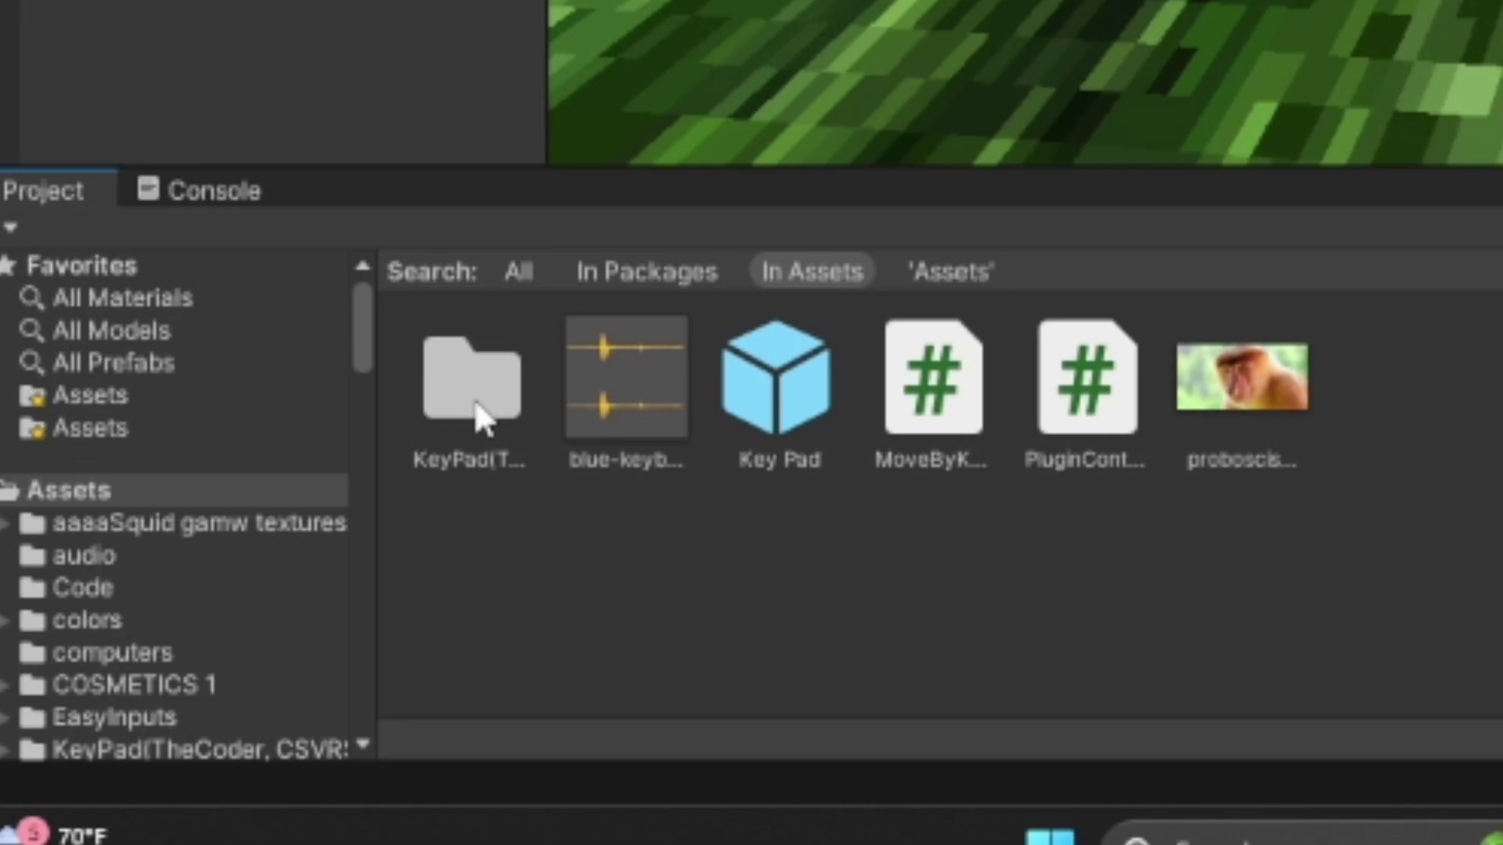
double_click(200, 655)
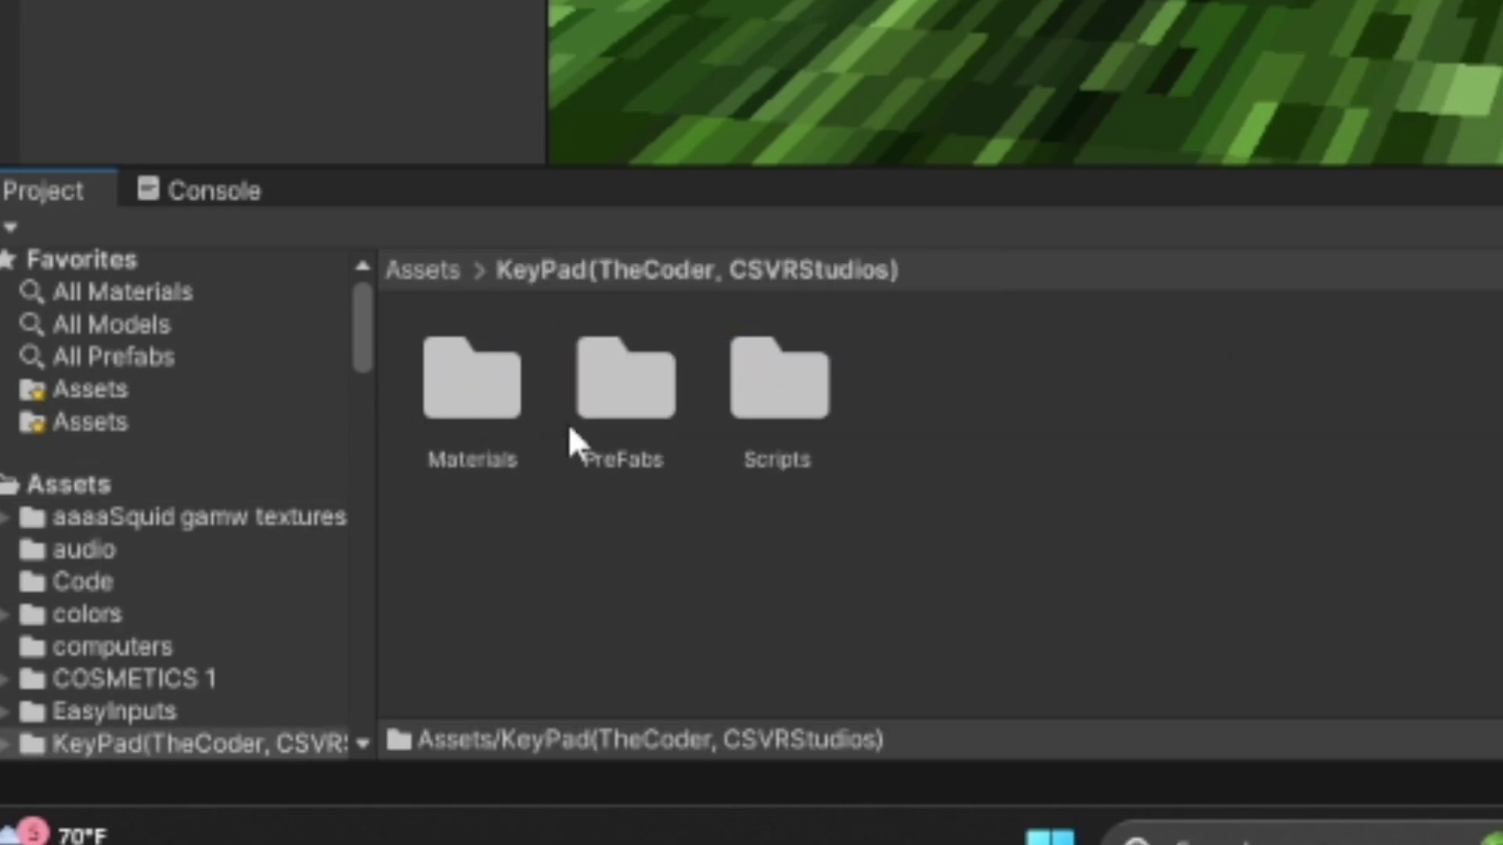
double_click(626, 395)
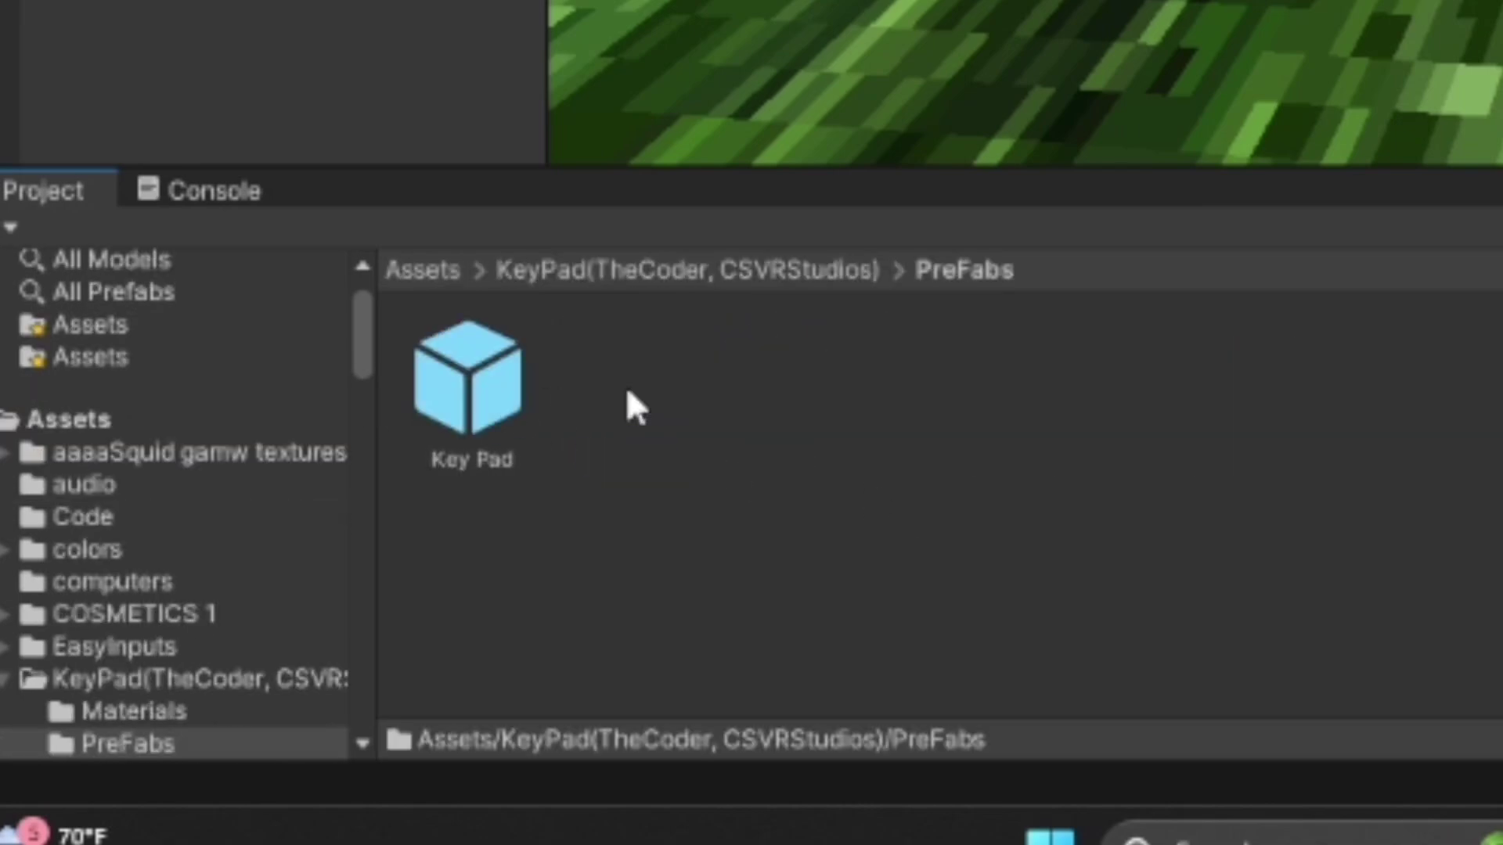
Drag the Key Pad prefab into the Scene view and frame the view on it.
drag(470, 384, 857, 68)
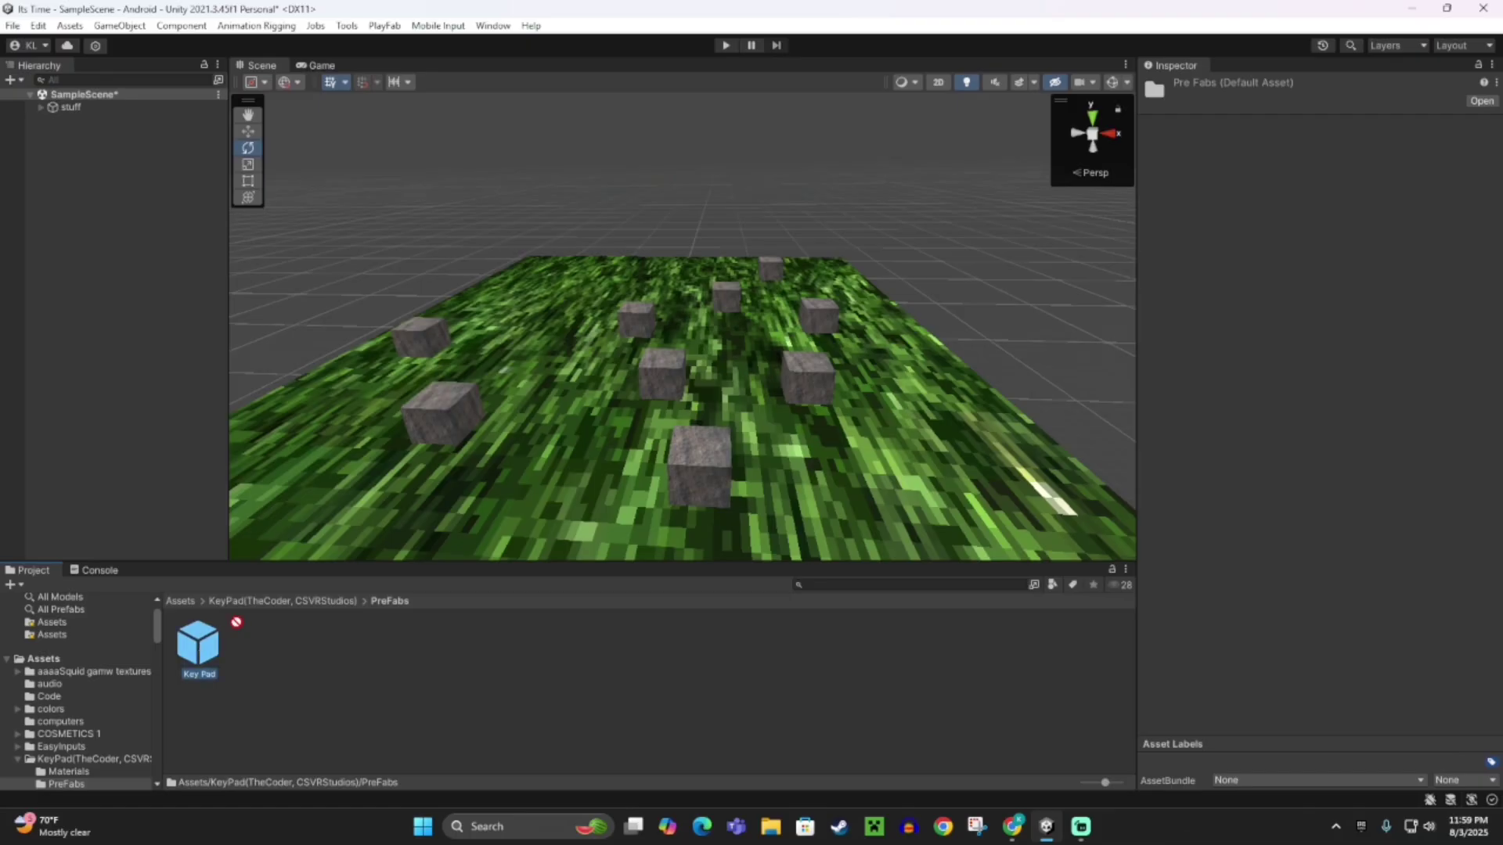
drag(345, 520, 356, 454)
right_drag(359, 436, 454, 425)
key(f)
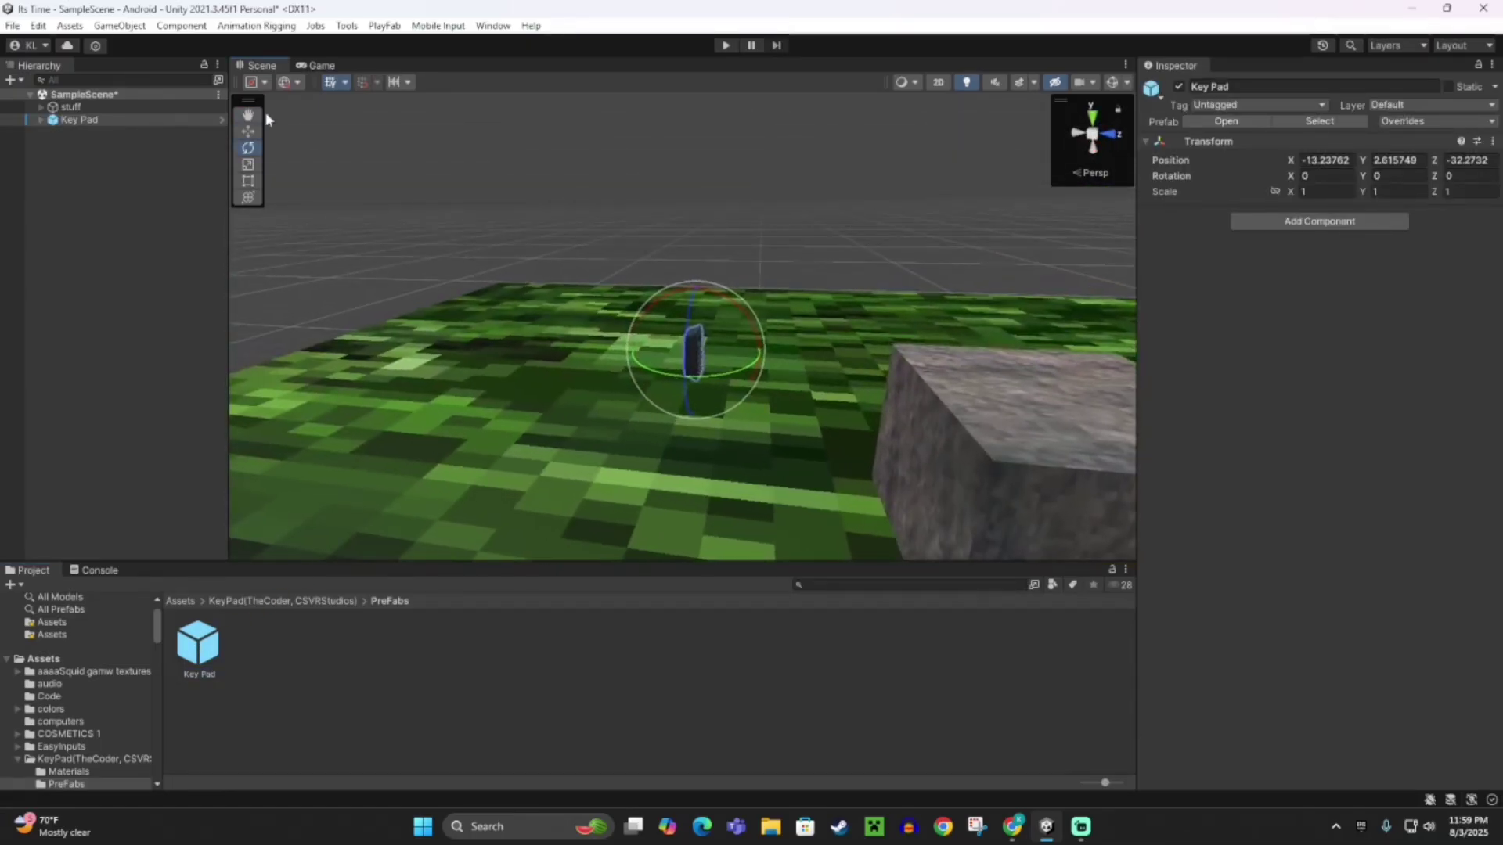
key(w)
right_drag(689, 424, 499, 325)
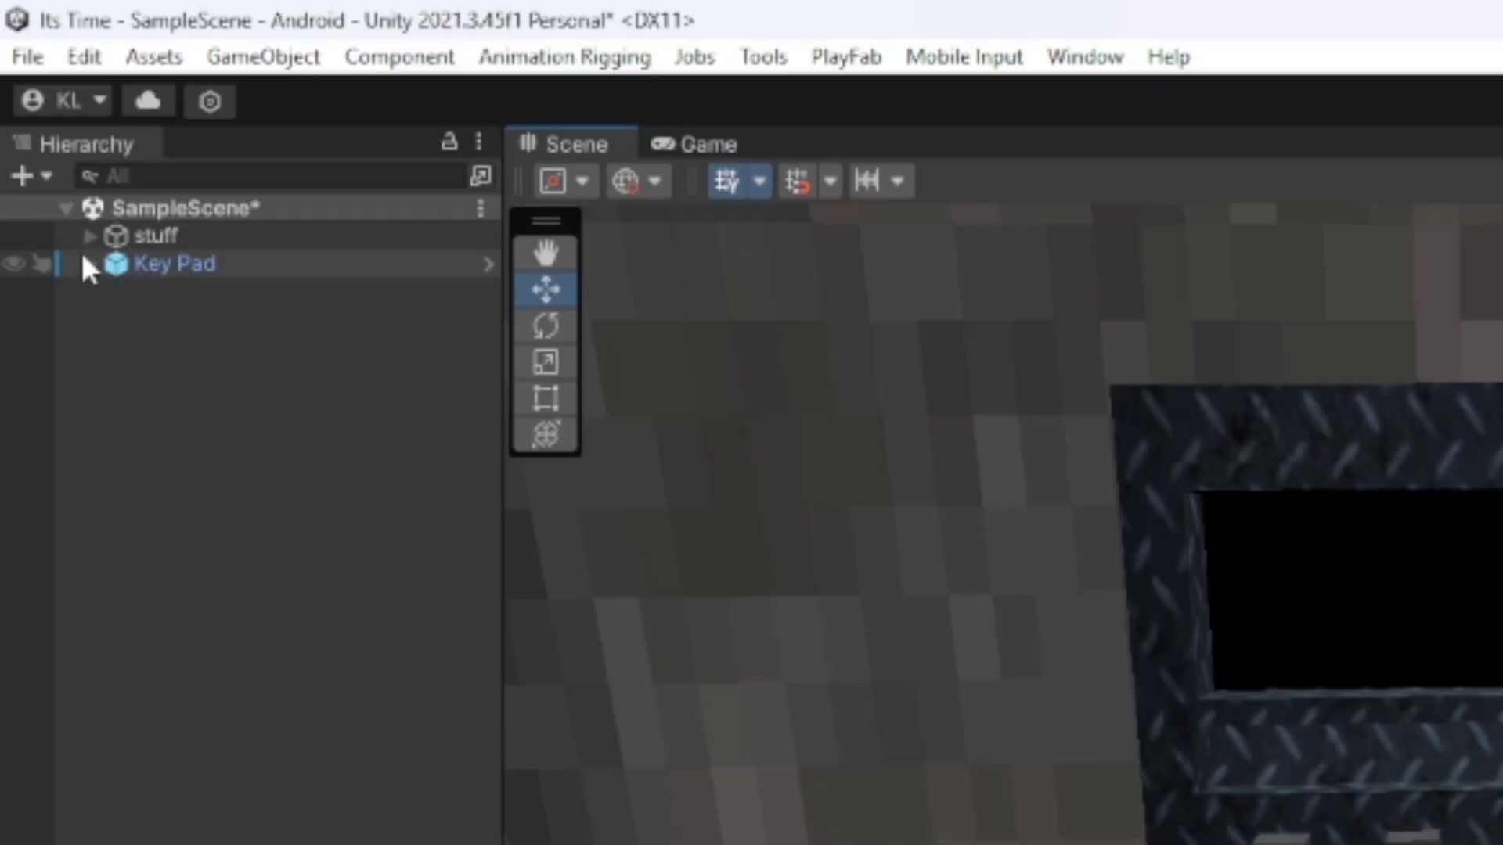
Expand Key Pad > Keys (Real), select Go, and scroll to its Password Manager script.
click(86, 266)
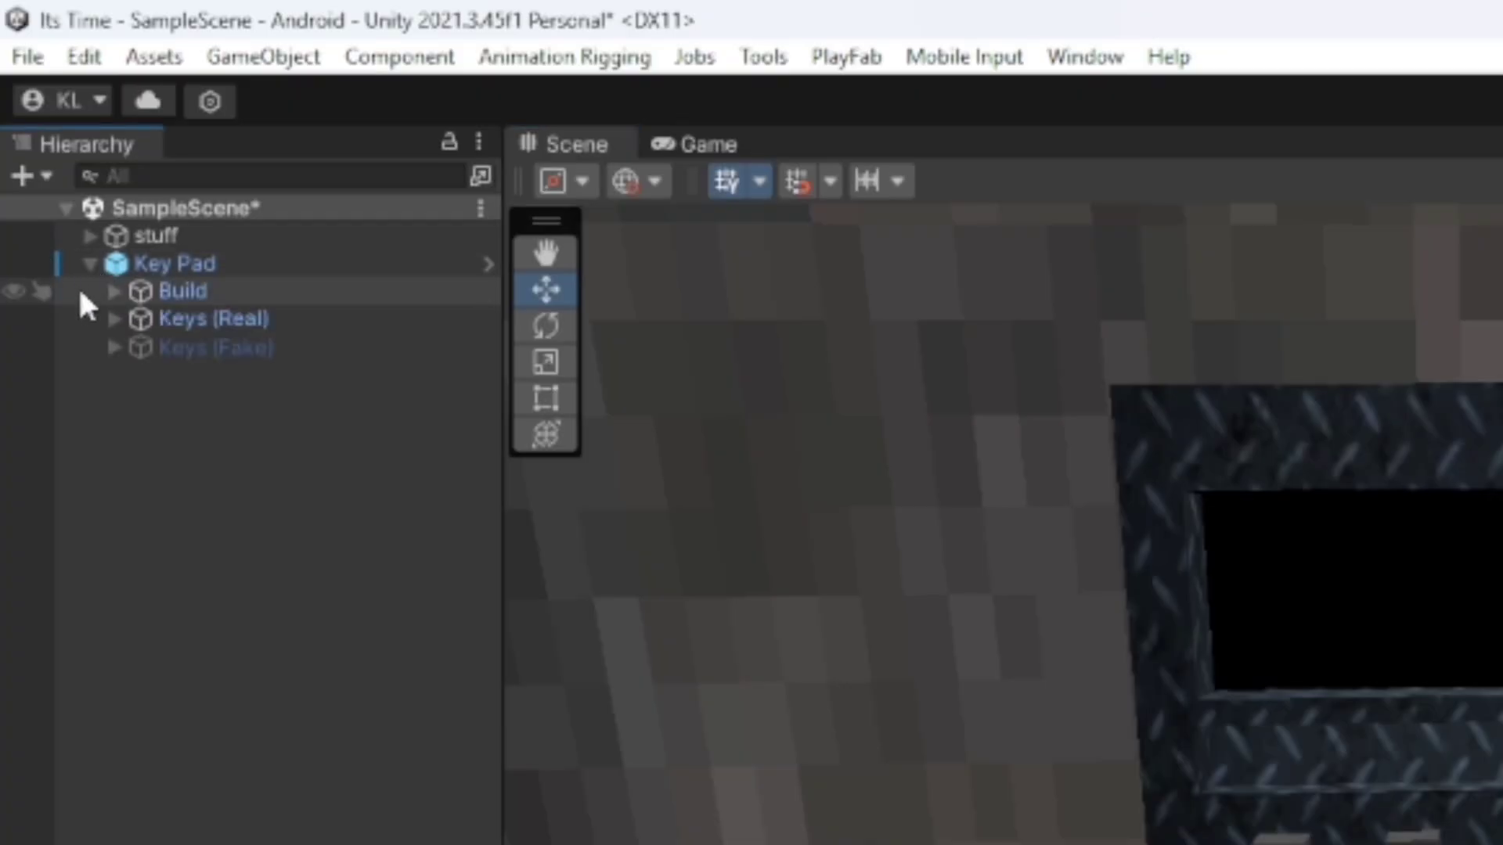
click(114, 319)
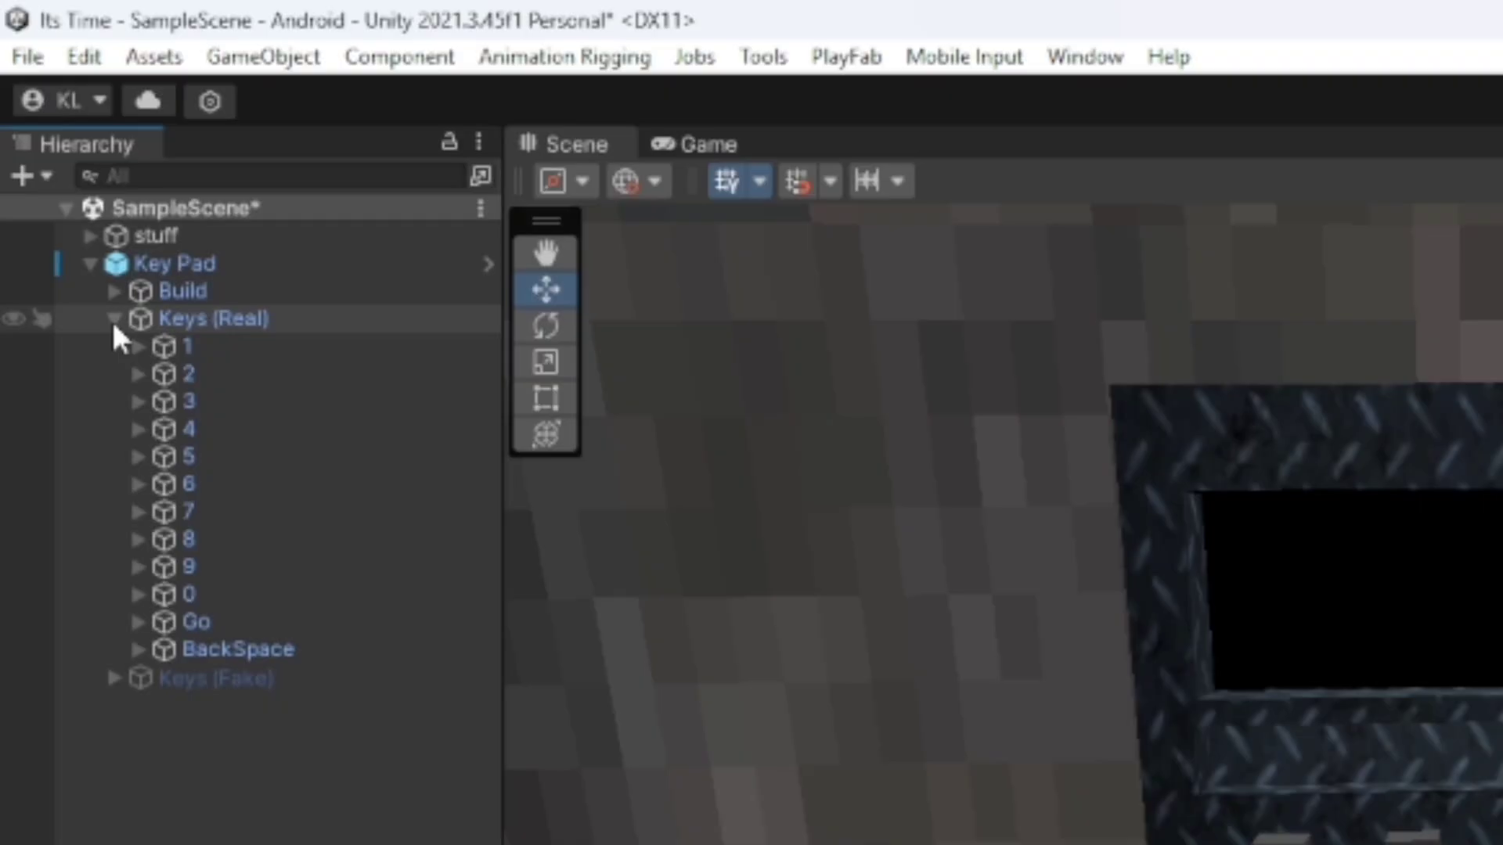
click(195, 619)
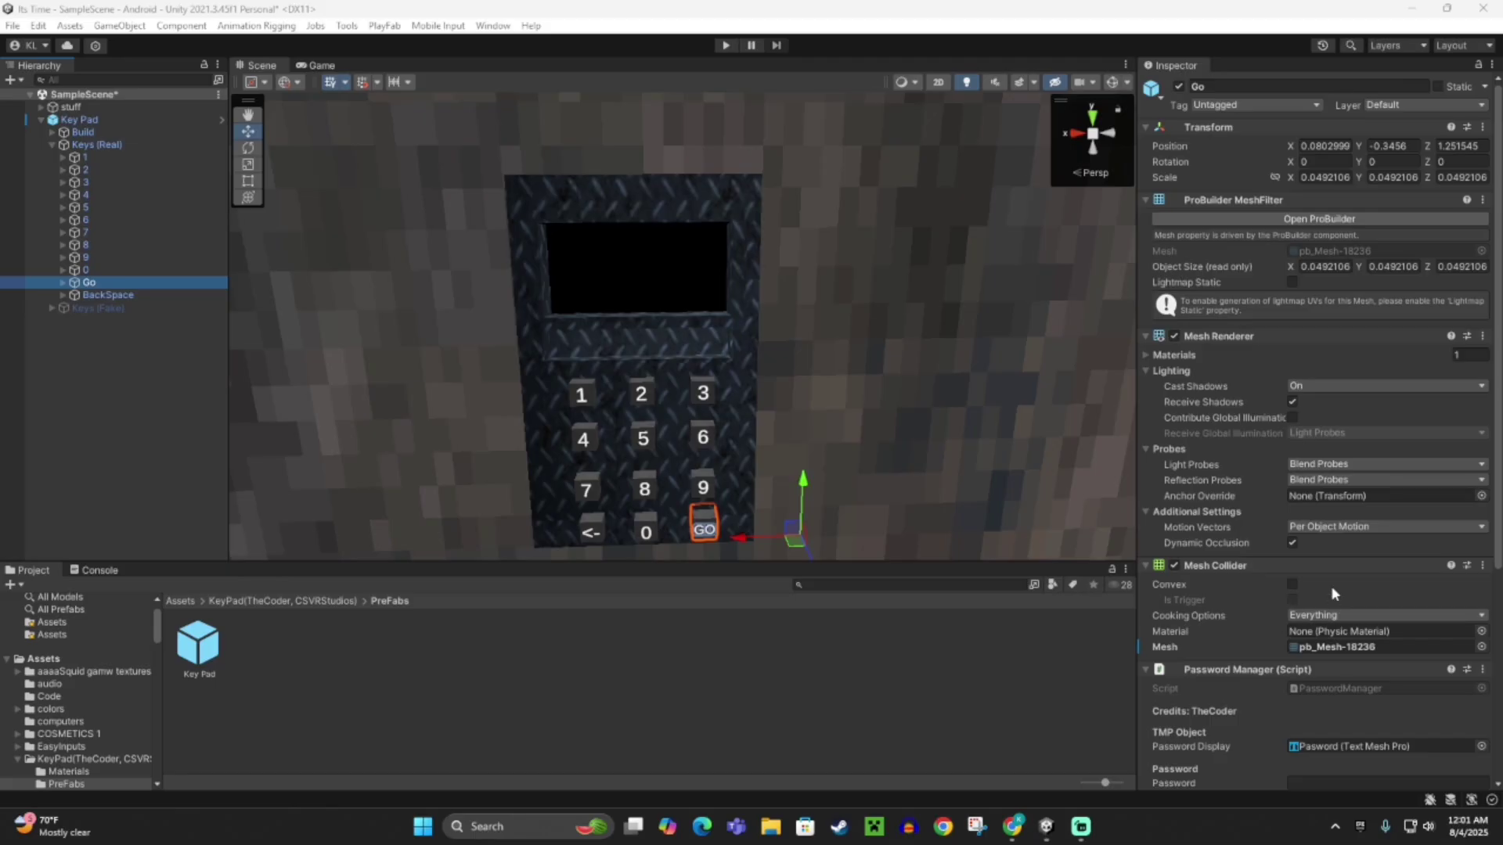
scroll(1331, 585, down, 6)
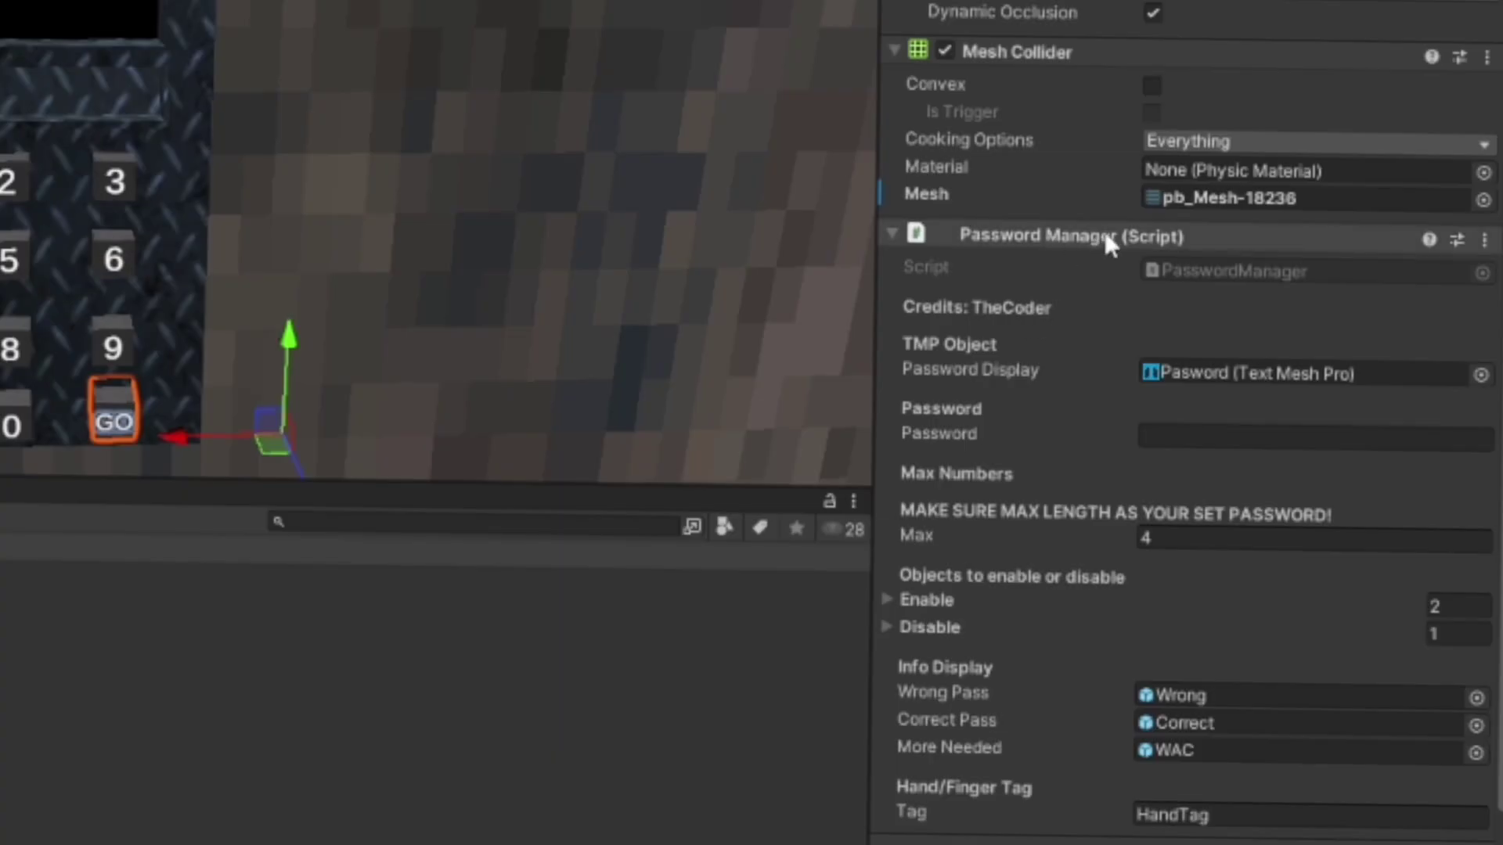
scroll(1127, 274, down, 3)
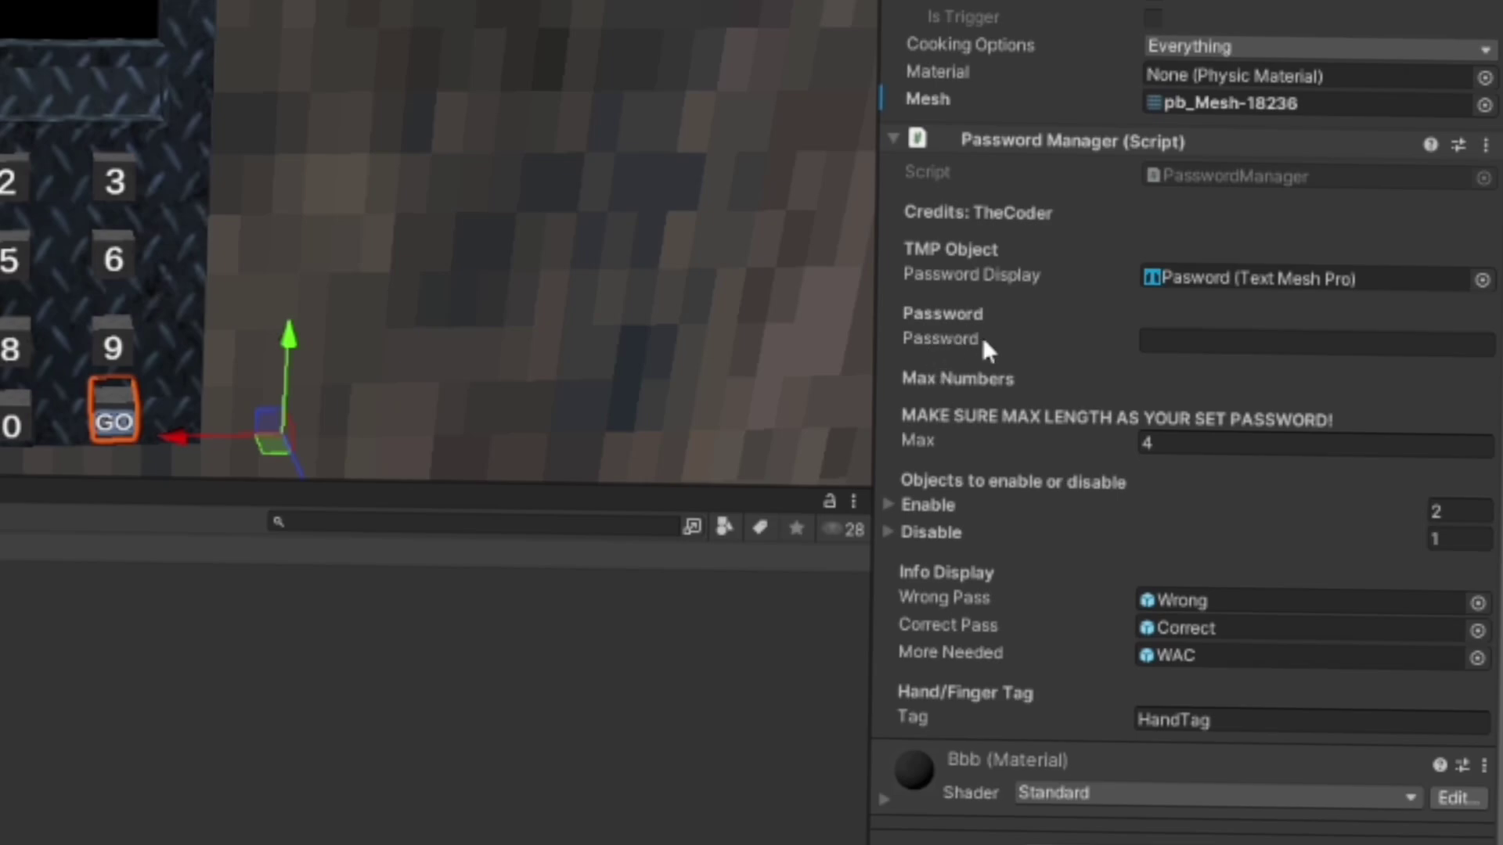
click(1194, 337)
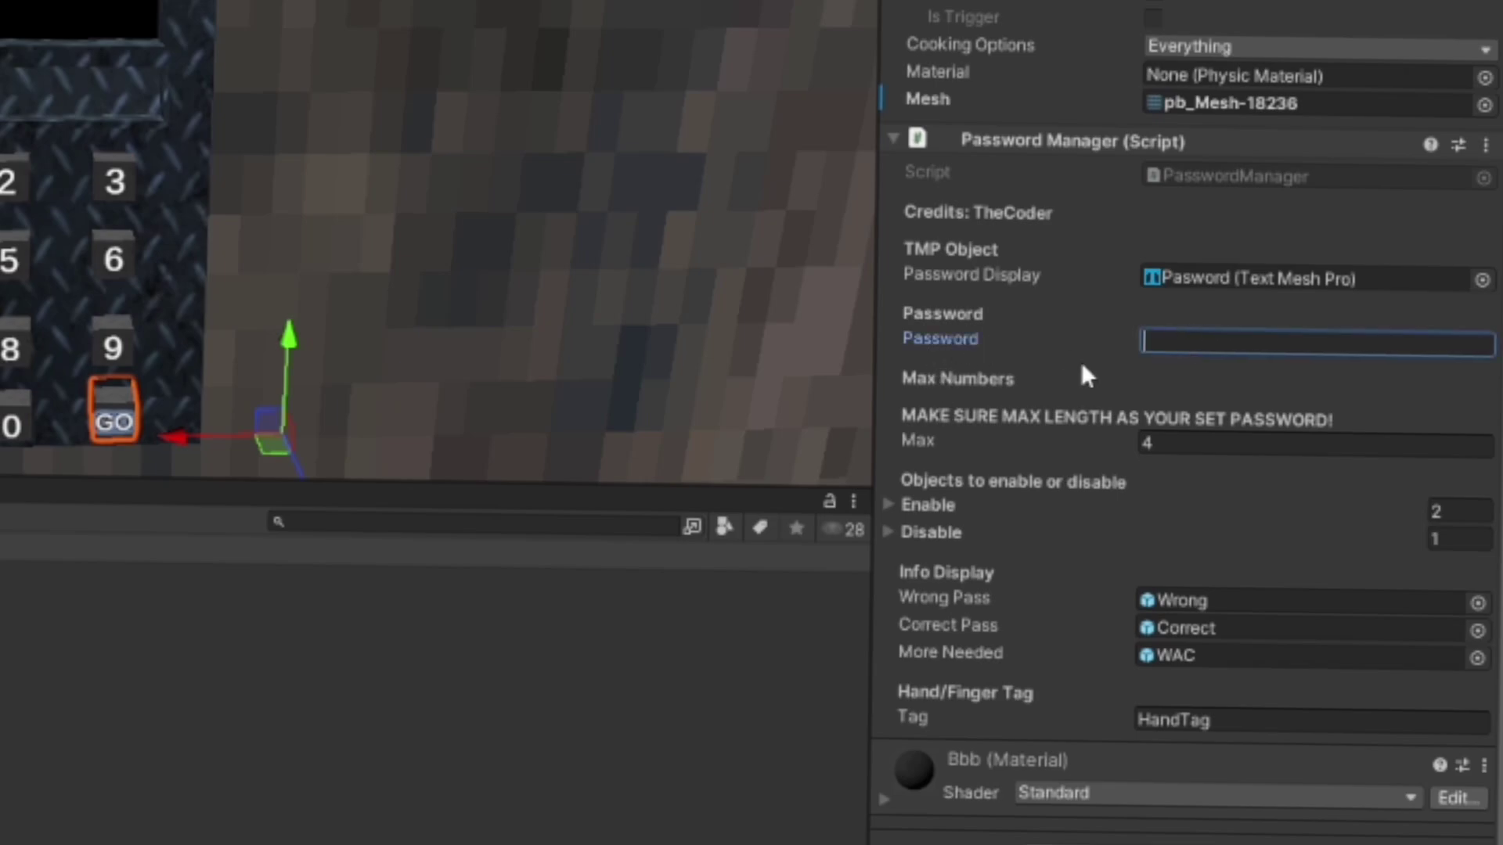
text(23837)
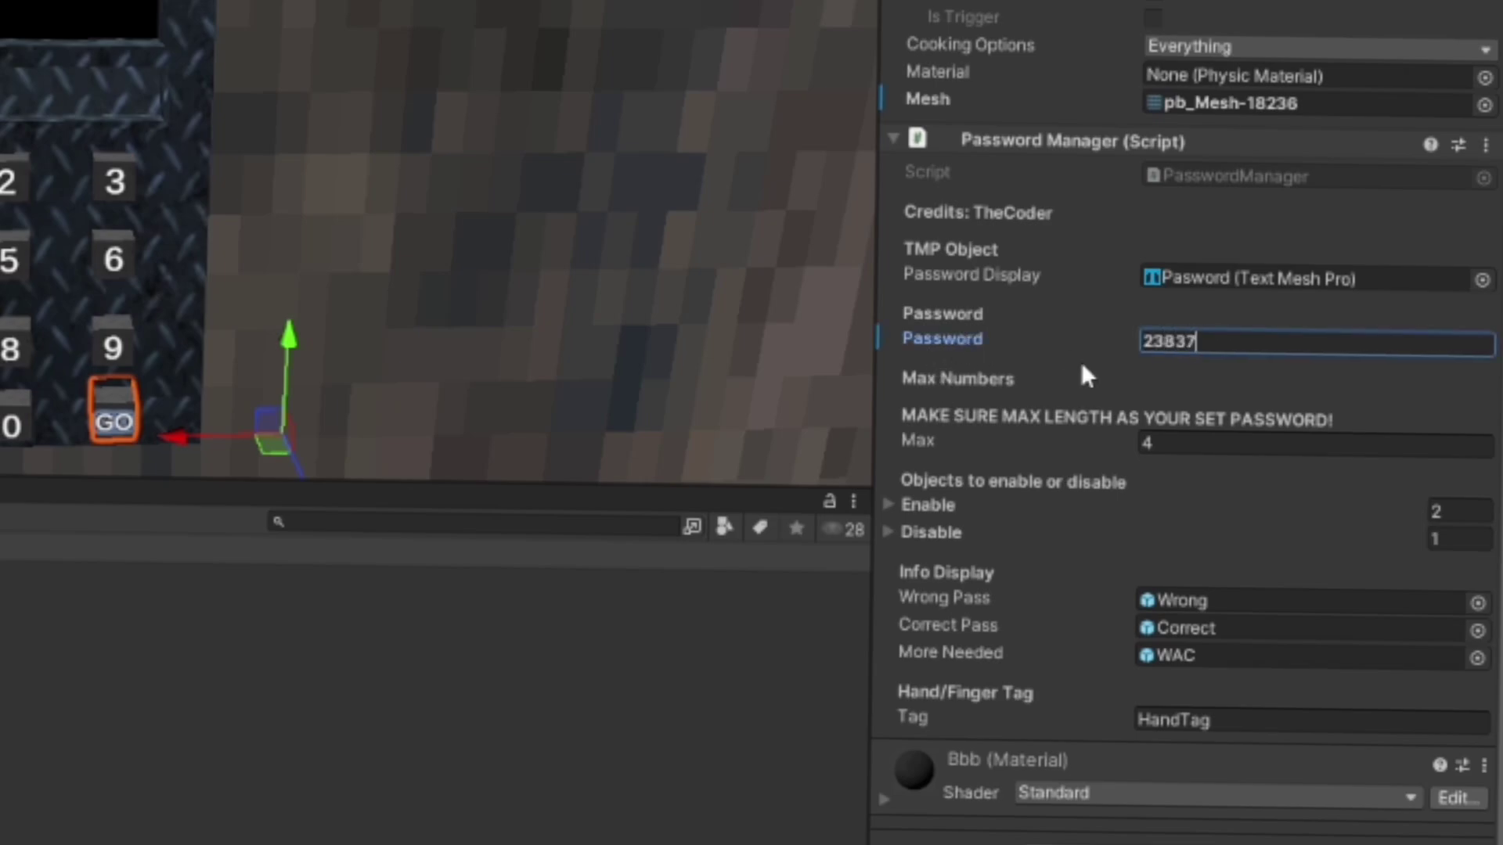
key(BackSpace)
key(BackSpace)
key(BackSpace)
key(BackSpace)
key(BackSpace)
text(9375)
key(BackSpace)
key(BackSpace)
key(BackSpace)
key(BackSpace)
text(1357)
click(1144, 438)
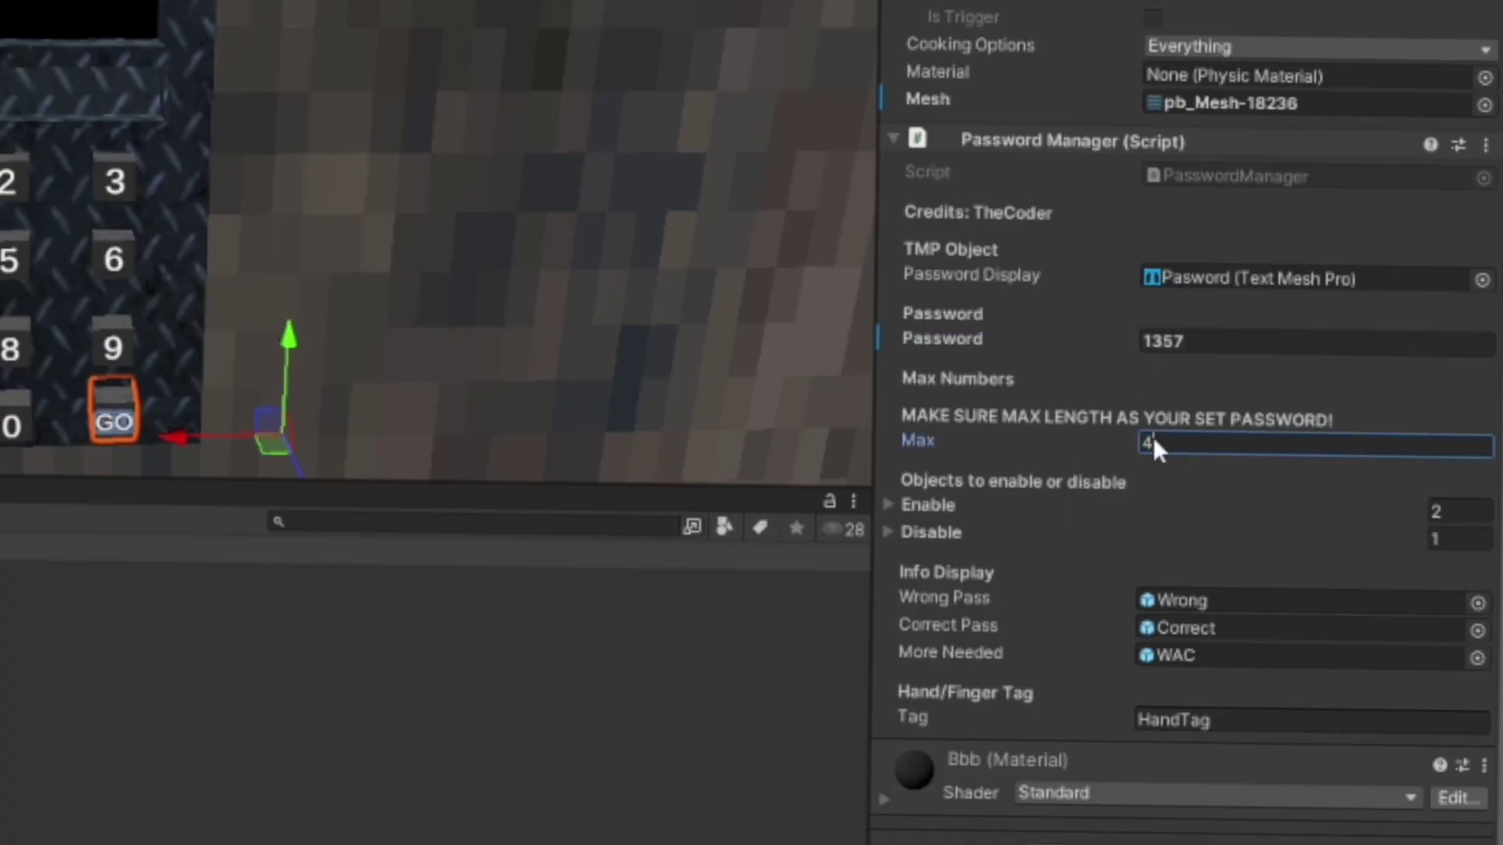
click(1159, 443)
key(BackSpace)
text(5)
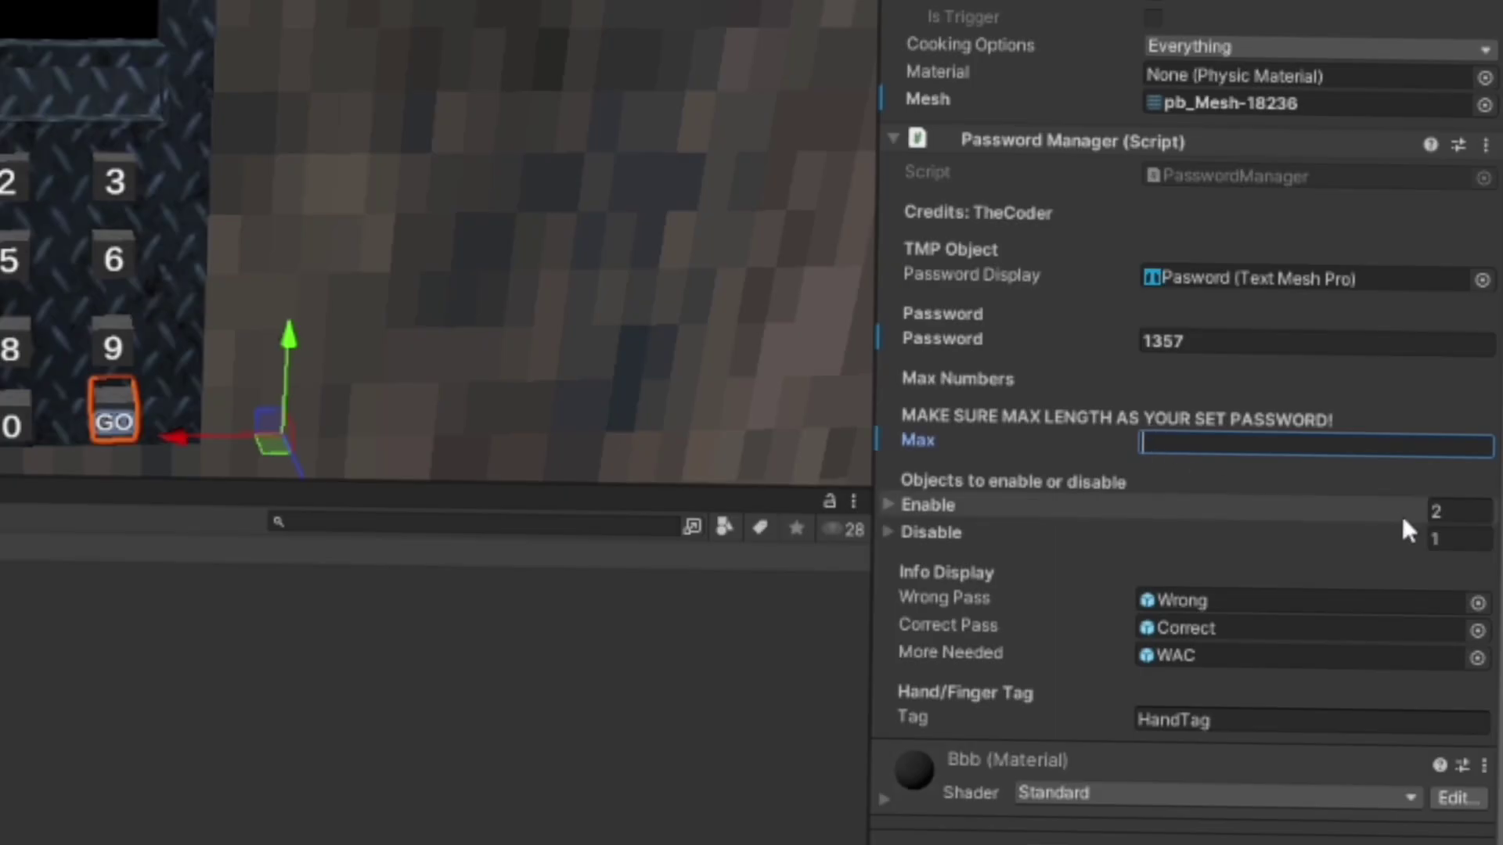
key(BackSpace)
text(4)
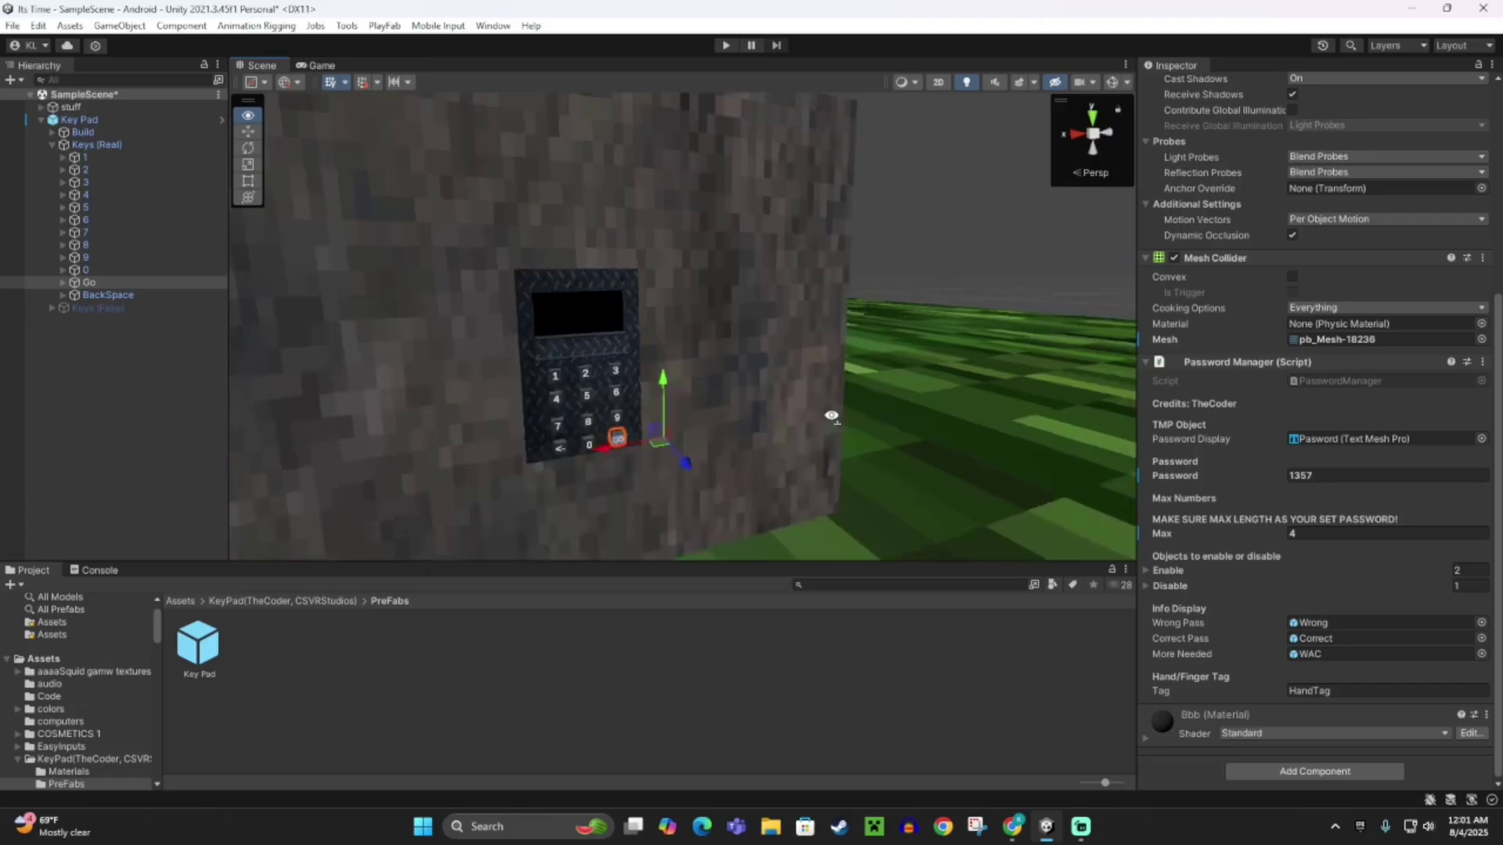
Drag object 5 into the Disable list and object 6 into the Enable list.
right_drag(321, 234, 538, 210)
right_drag(943, 402, 775, 344)
click(775, 344)
drag(80, 166, 1169, 593)
click(378, 172)
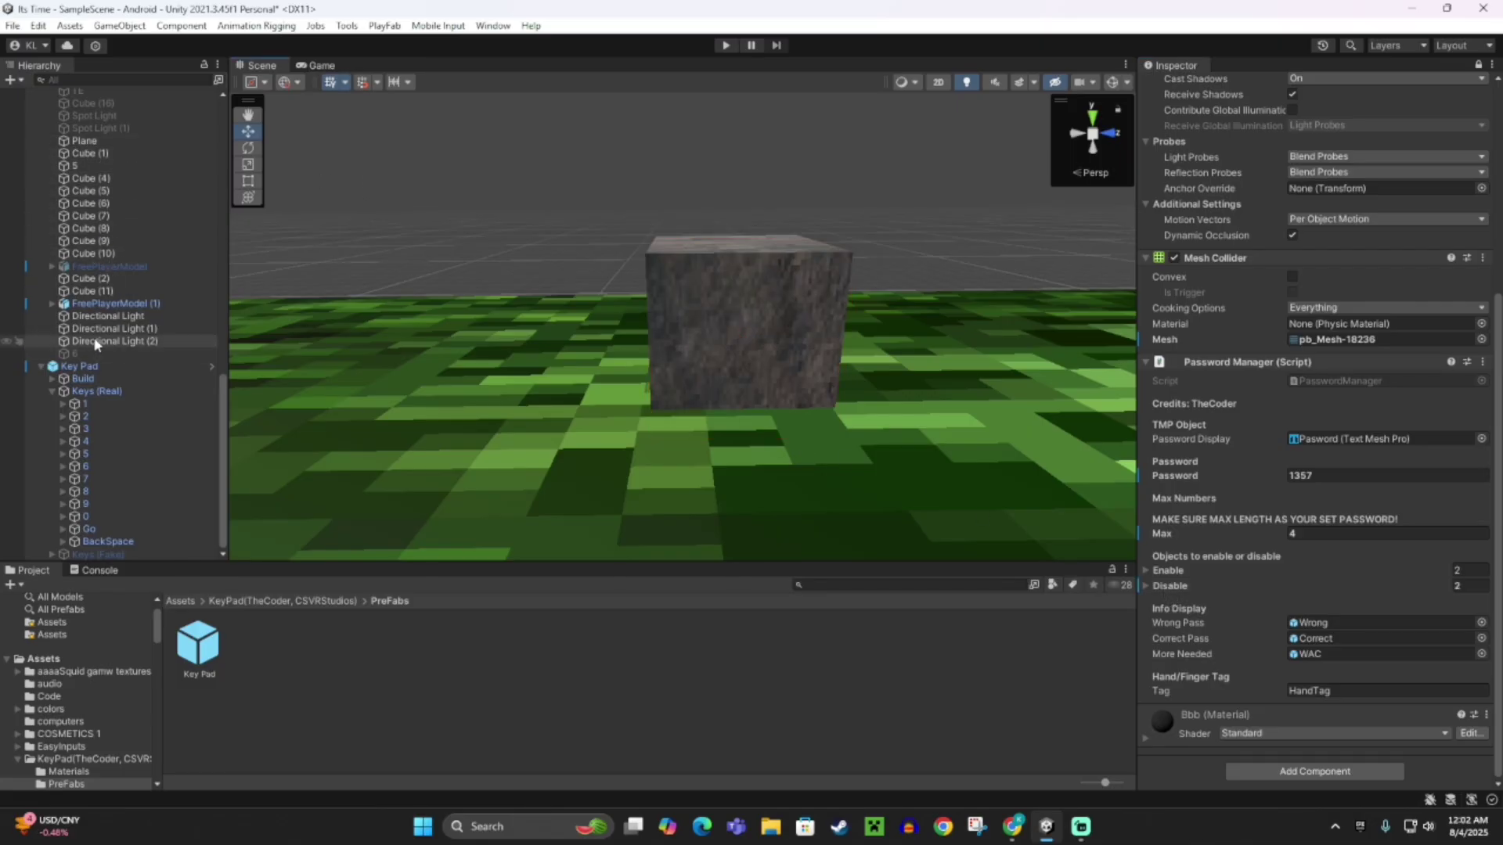
click(116, 356)
drag(116, 360, 1205, 571)
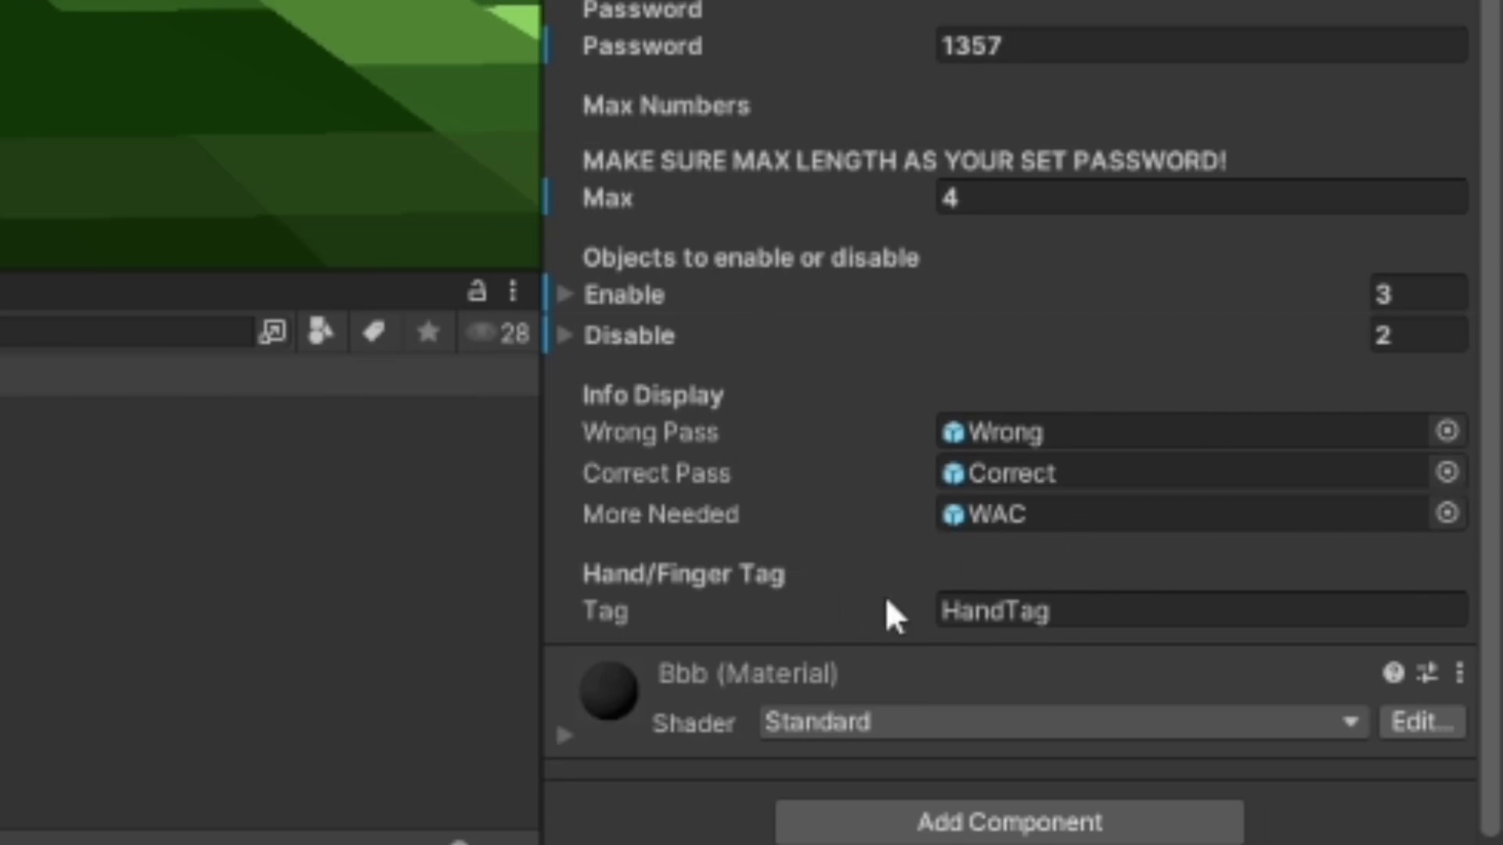
Confirm the HandTag value, then enter Play mode and dismiss the Photon warning.
click(948, 611)
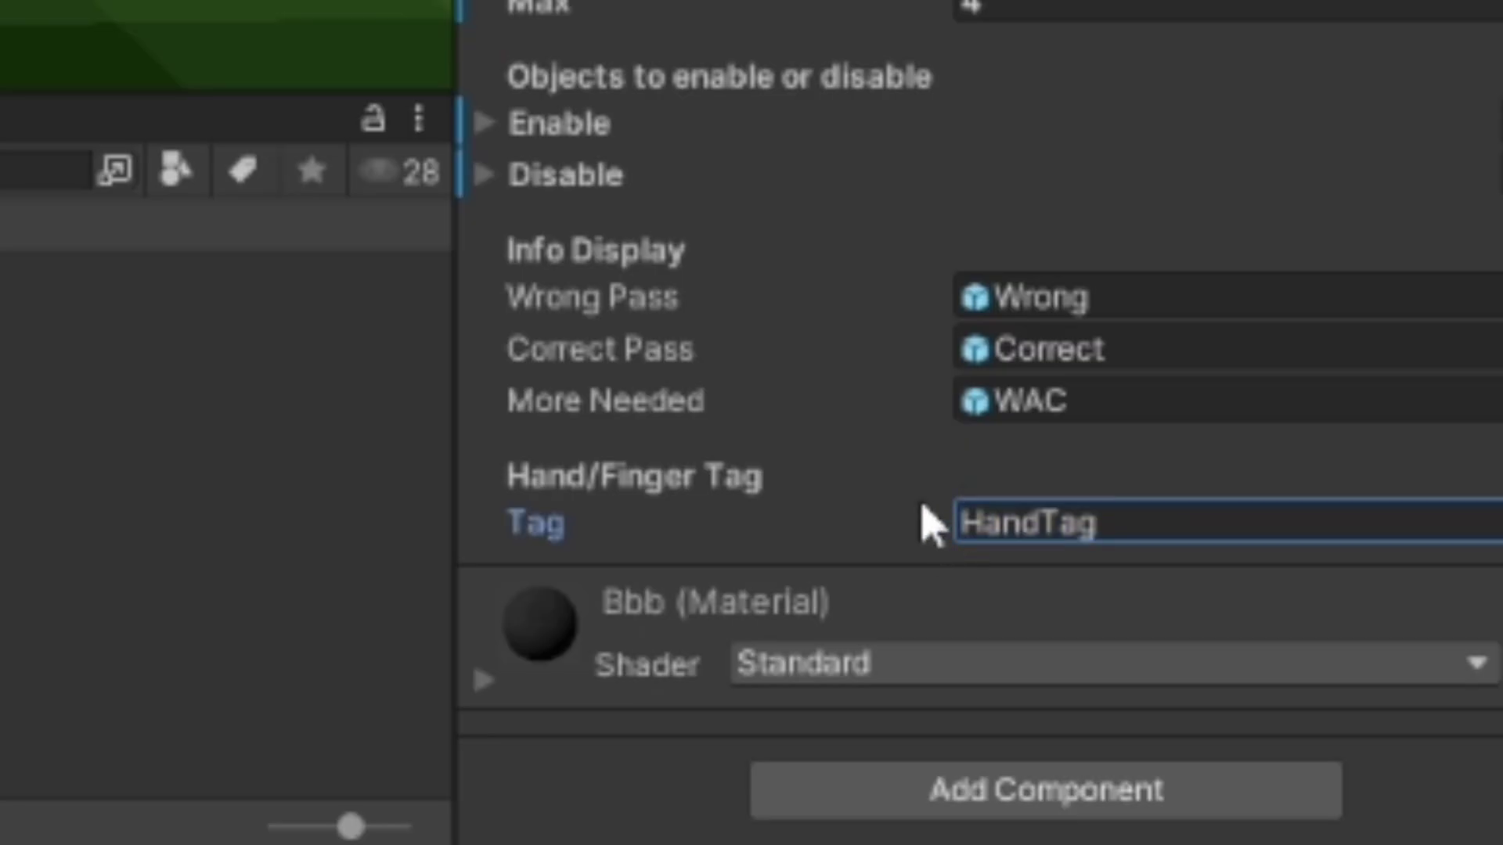
key(Return)
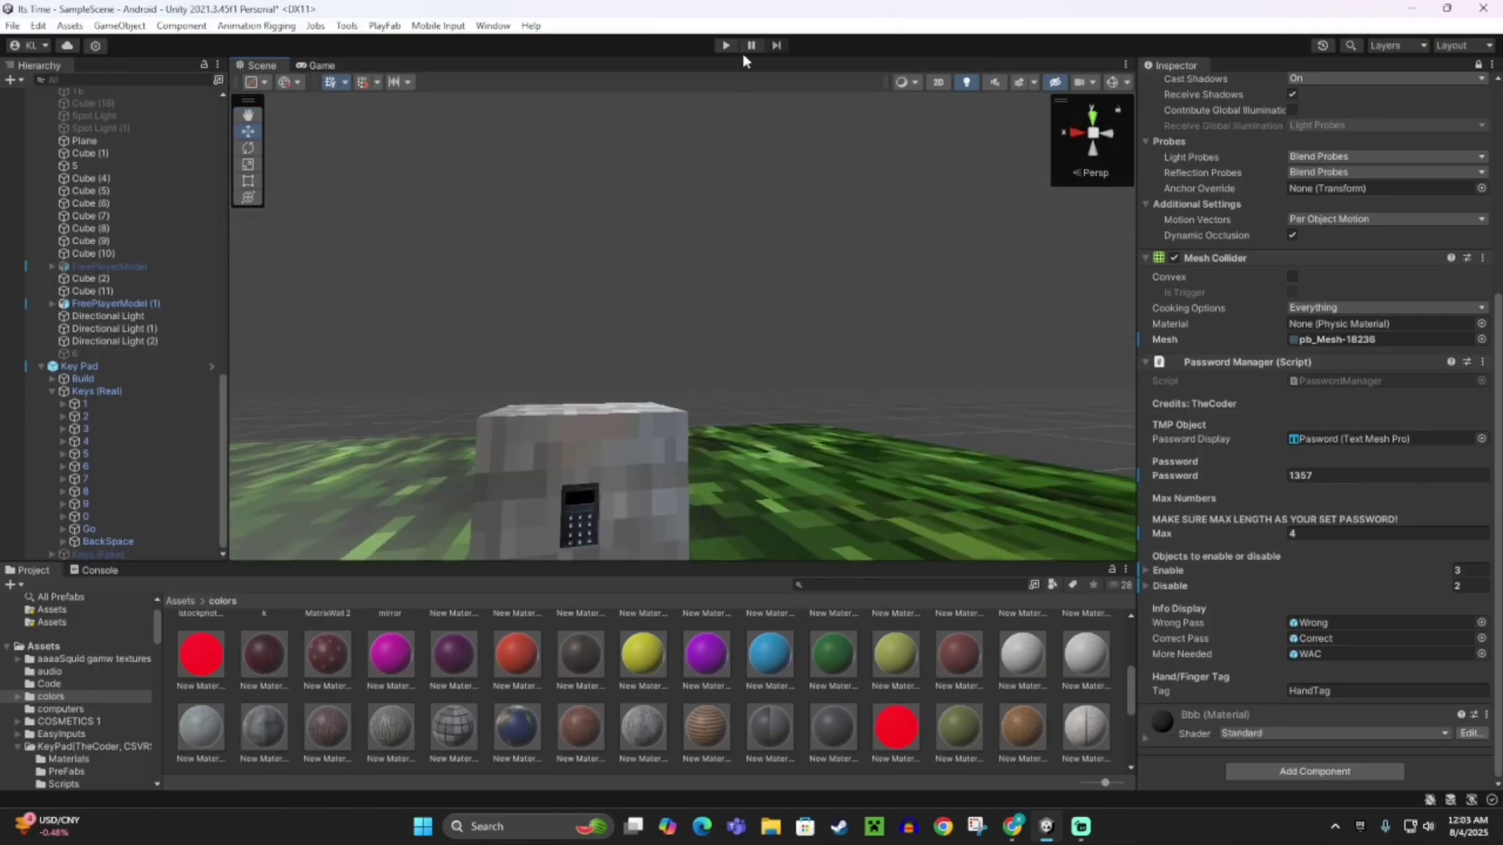
click(726, 45)
click(849, 442)
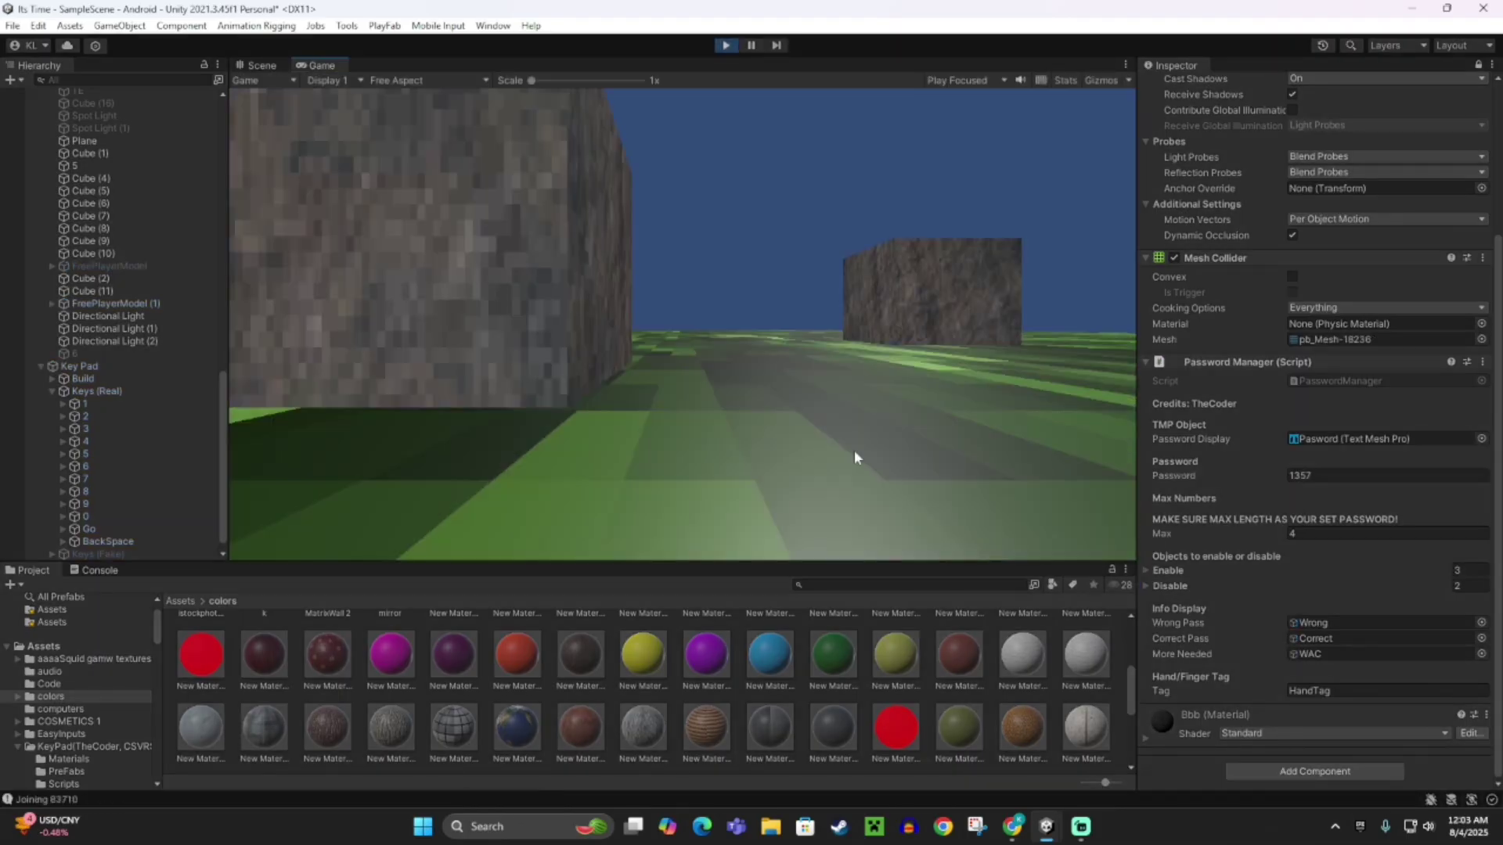
Press keys 1, 3, 5, 7 and Go with the LeftHand Controller until Correct shows, then return to Streamlabs.
double_click(102, 413)
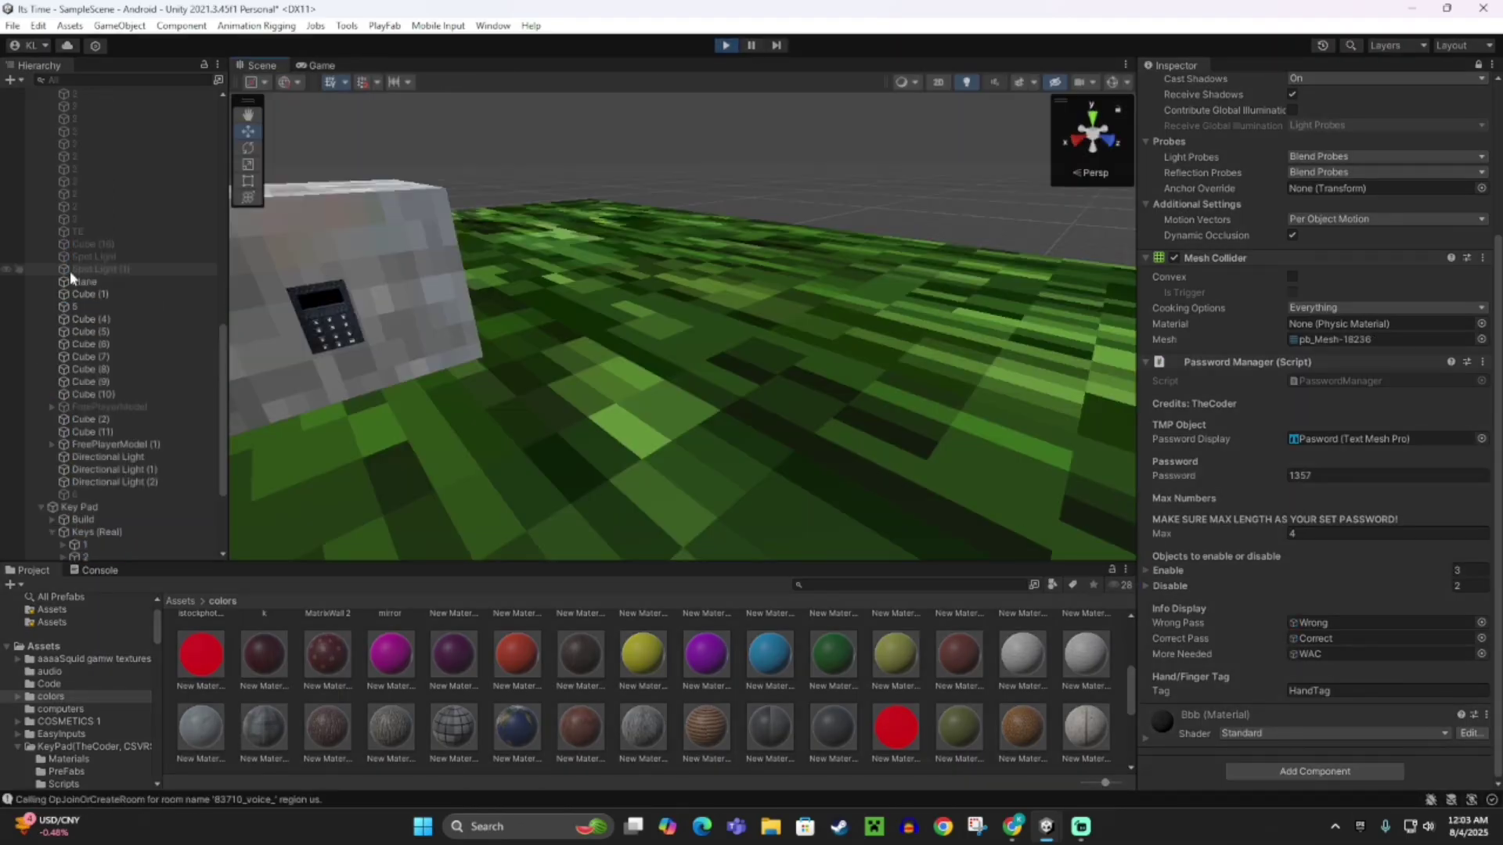
double_click(87, 229)
right_drag(595, 336, 706, 275)
click(706, 275)
key(f)
drag(622, 567, 751, 486)
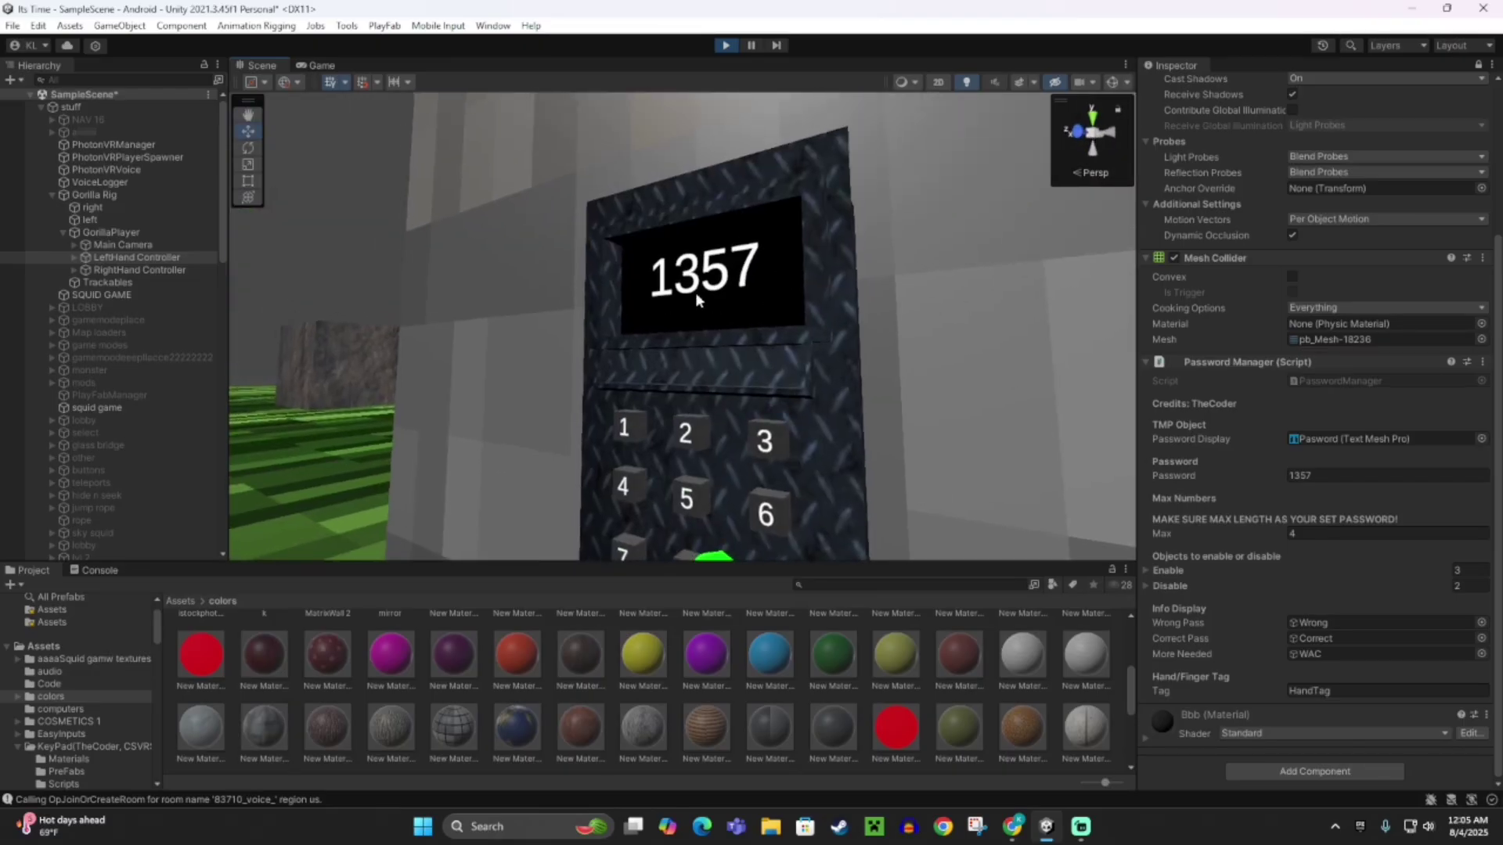
drag(664, 322, 657, 490)
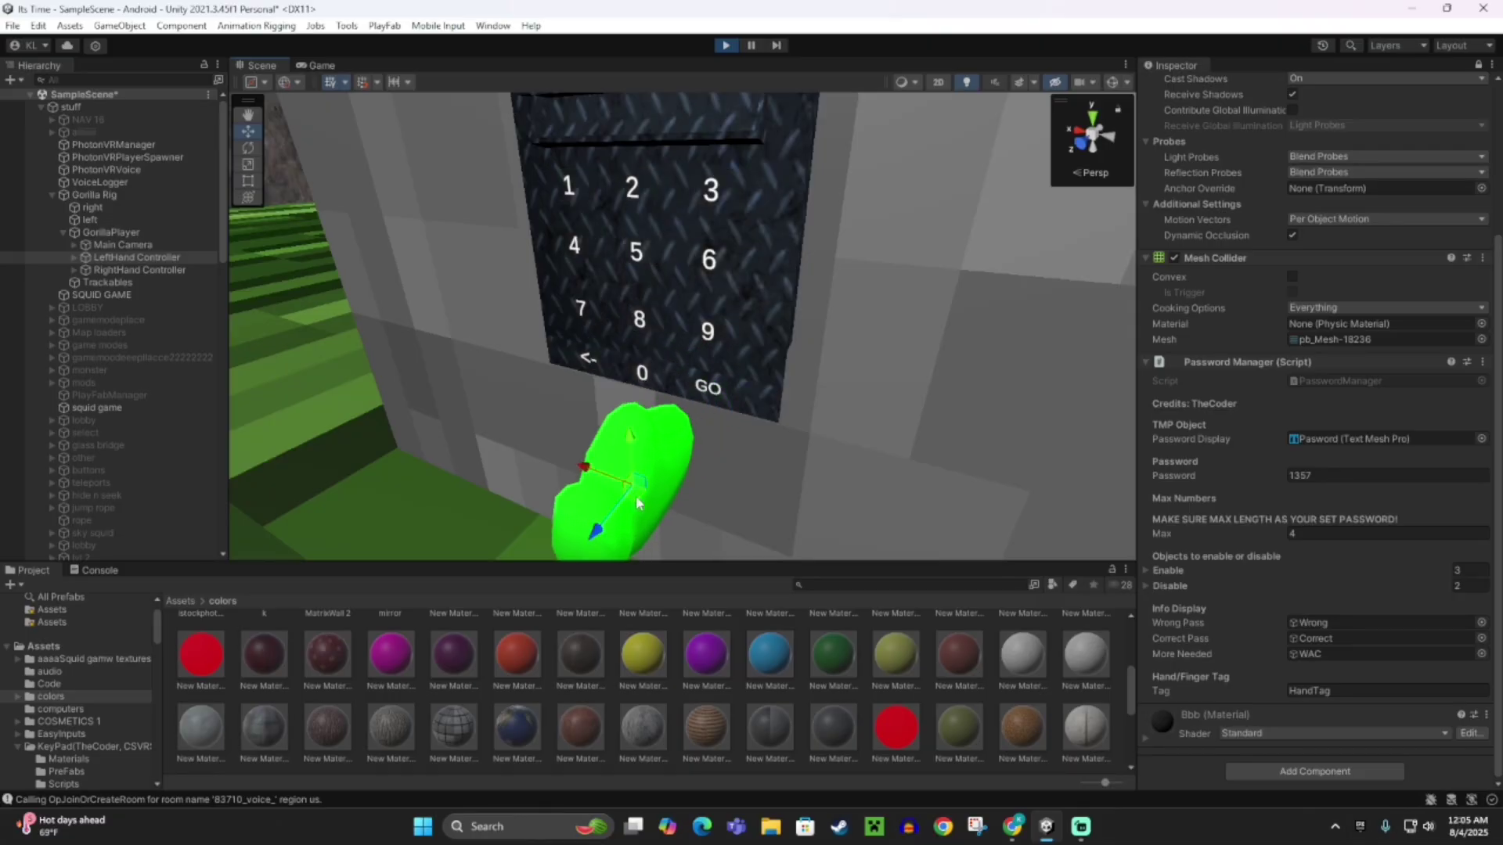
right_drag(670, 512, 728, 382)
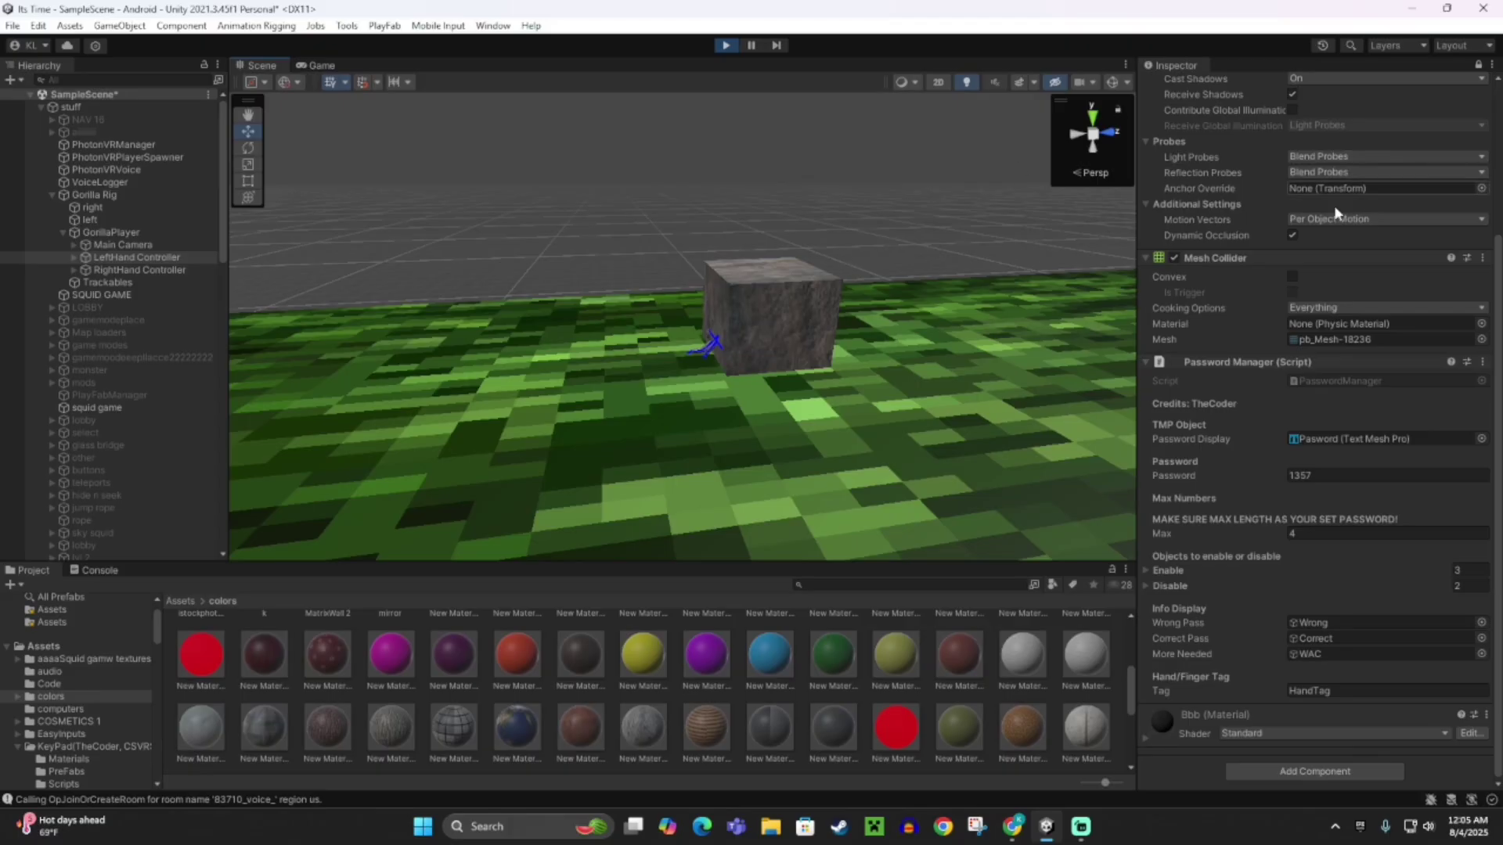
key(alt+Tab)
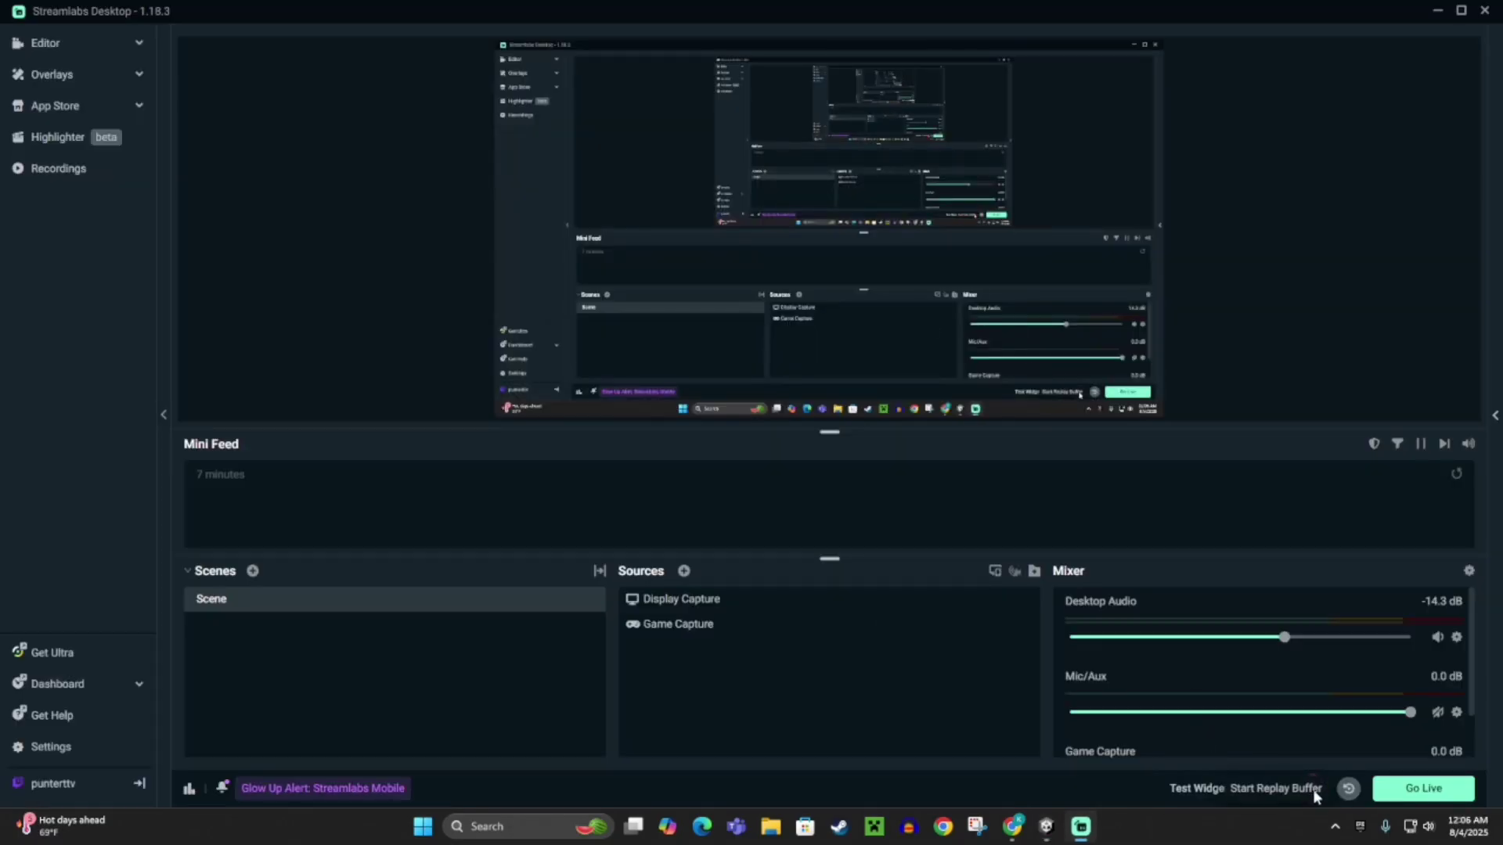